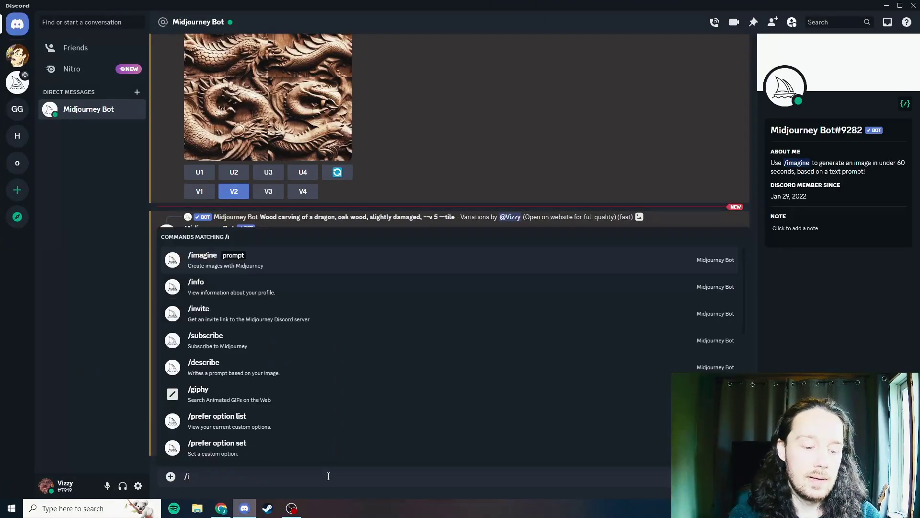
- Draft a Midjourney /imagine prompt reading 'Egyptian hieroglyphs, --v 5 --tile'
key("Tab")
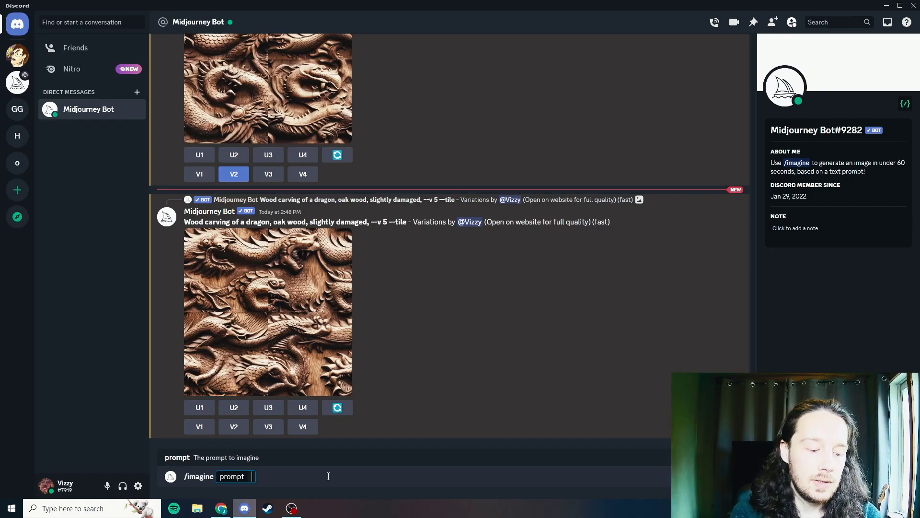
type("Big tiddy anime Wa")
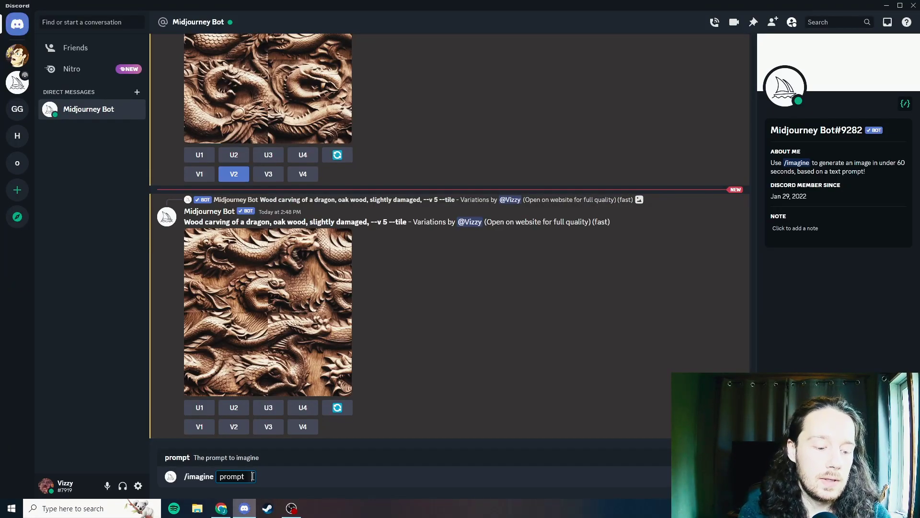
type("Egyptian hieroglyphs")
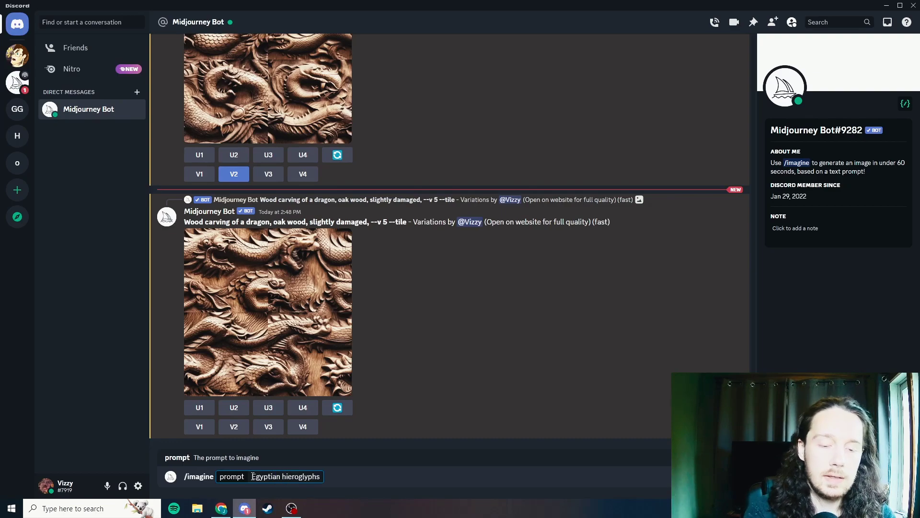
type(", v")
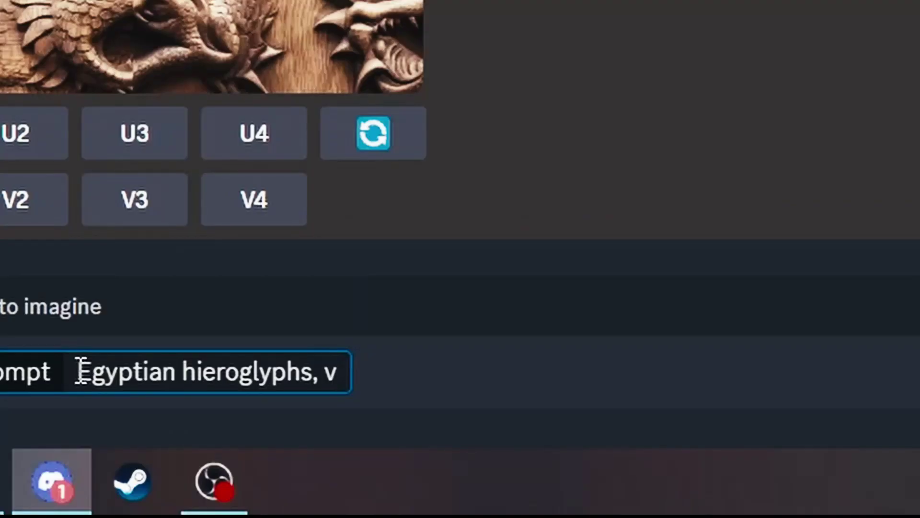
key("BackSpace")
type("--v")
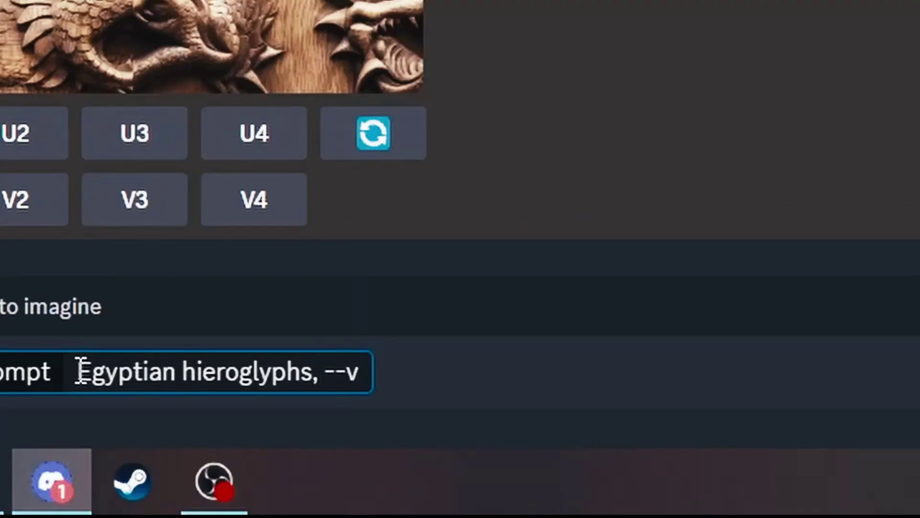
type(" 5")
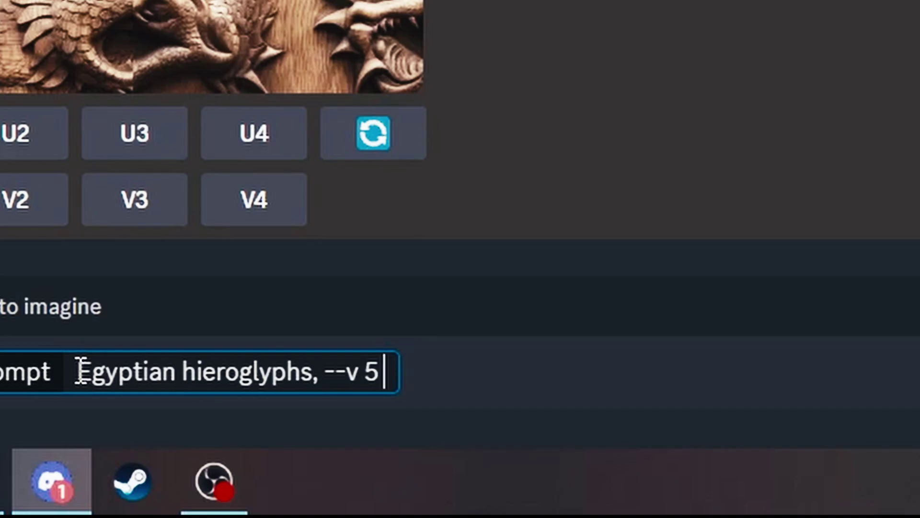
type(" --tile")
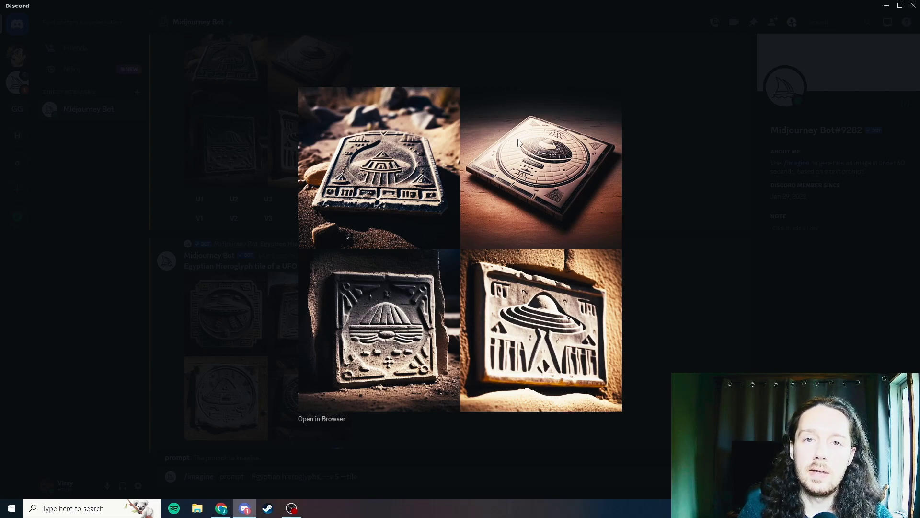
- Look through older hieroglyph tile grids, then return to the latest messages and the prompt box
left_click(644, 267)
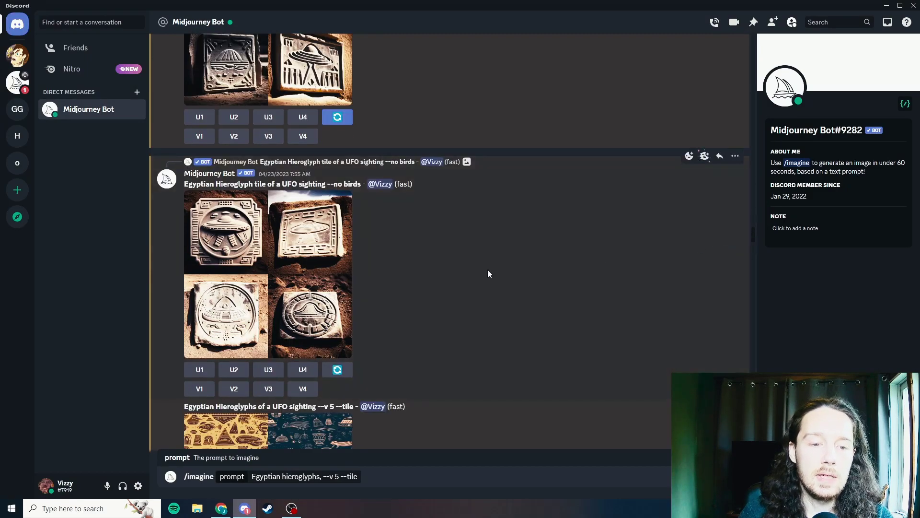
scroll(381, 277, "up", 15)
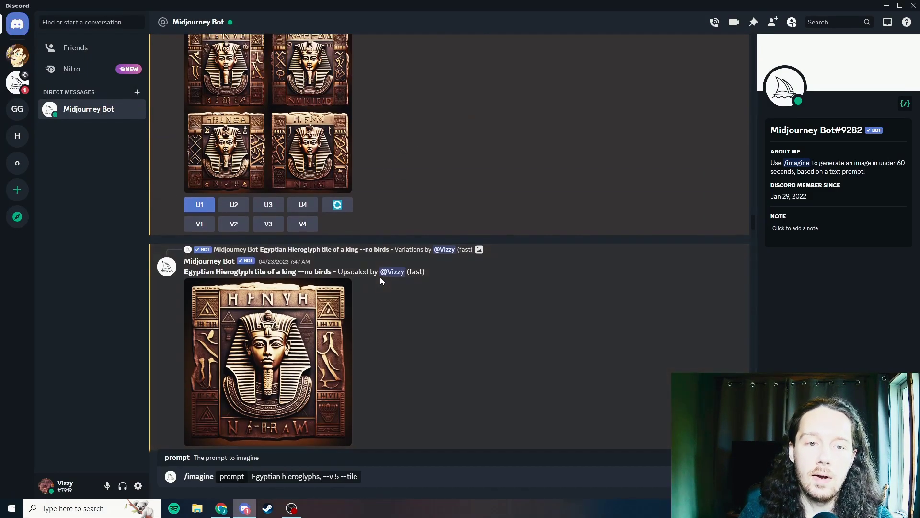
scroll(382, 278, "up", 4)
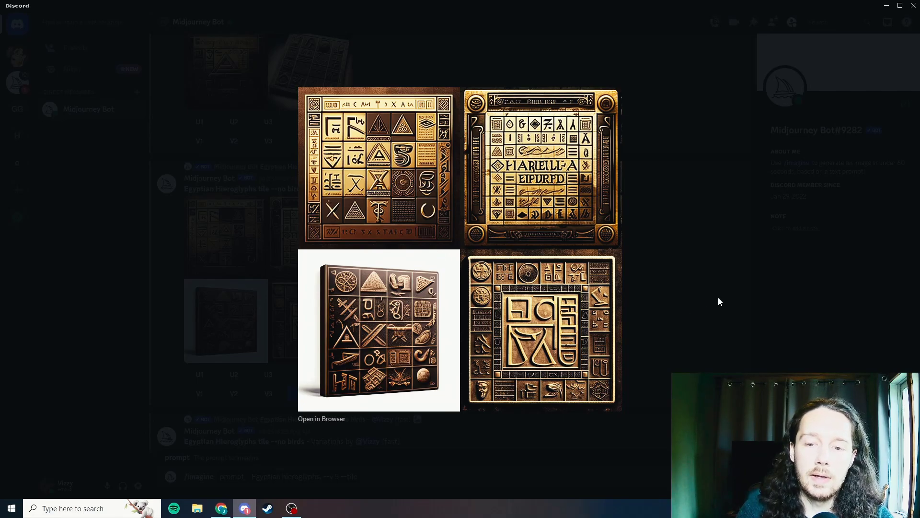
left_click(660, 277)
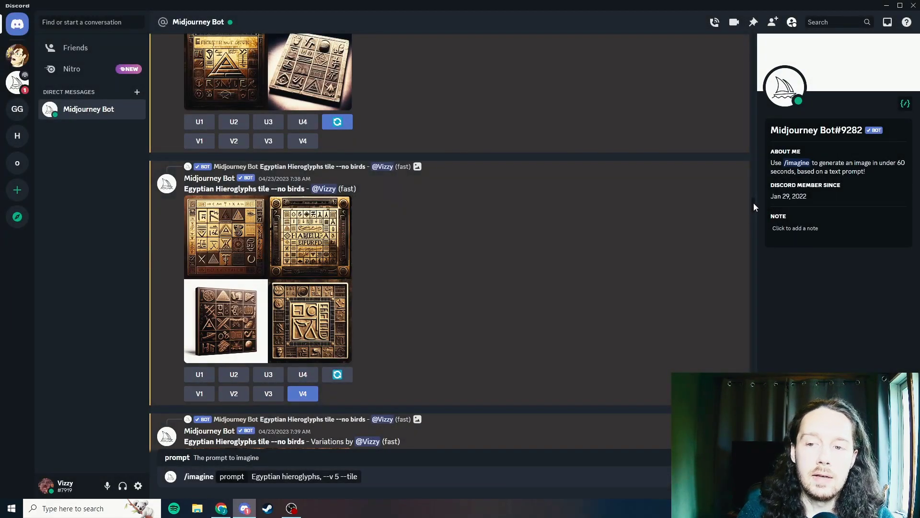
left_click_drag(754, 204, 749, 438)
left_click(351, 476)
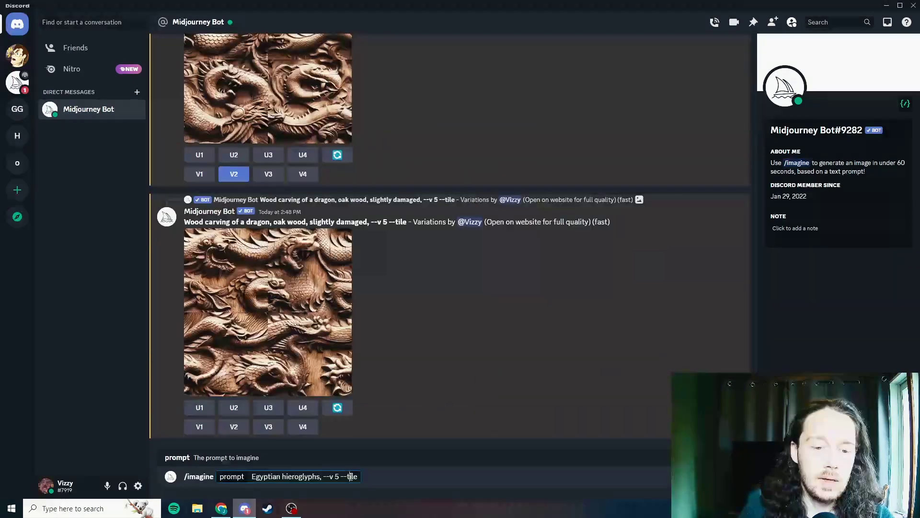
- Send the 'Egyptian hieroglyphs, --v 5 --tile' prompt to the Midjourney Bot
key("Return")
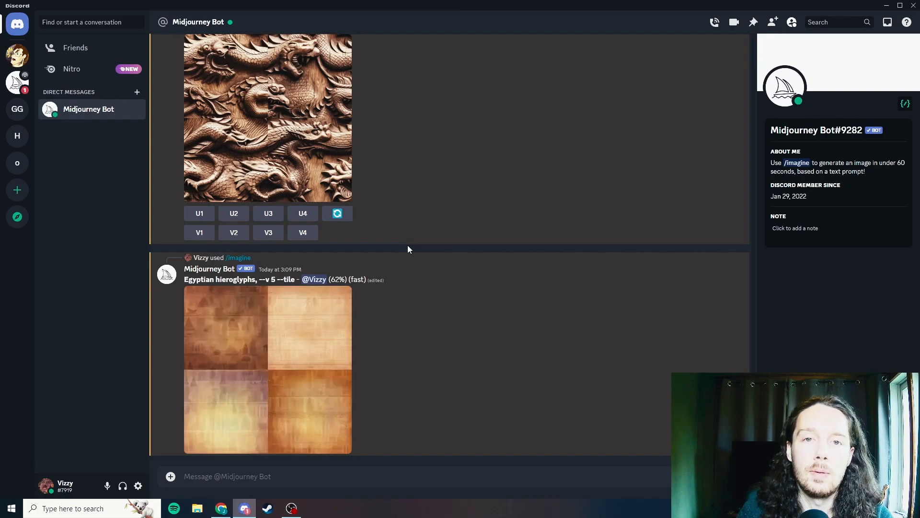
- Open the finished hieroglyph tile in Chrome and save it to Downloads as a PNG
left_click(275, 320)
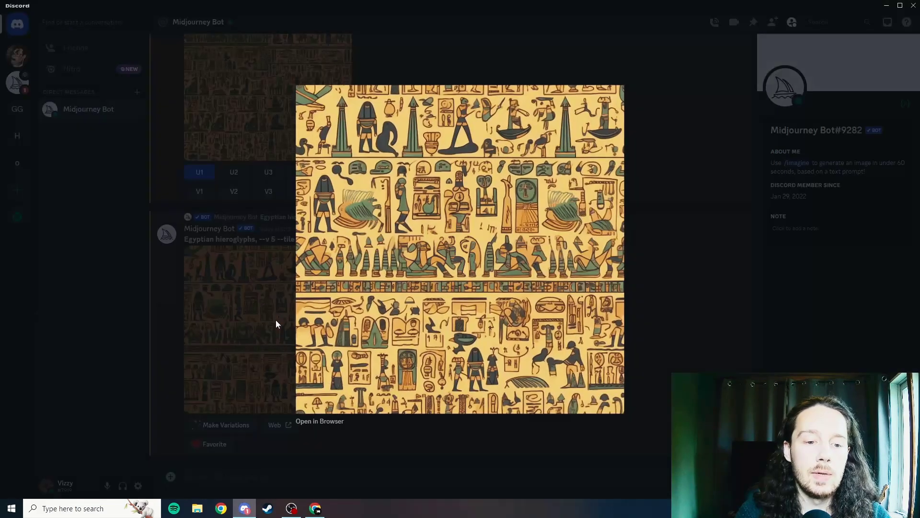
left_click(323, 421)
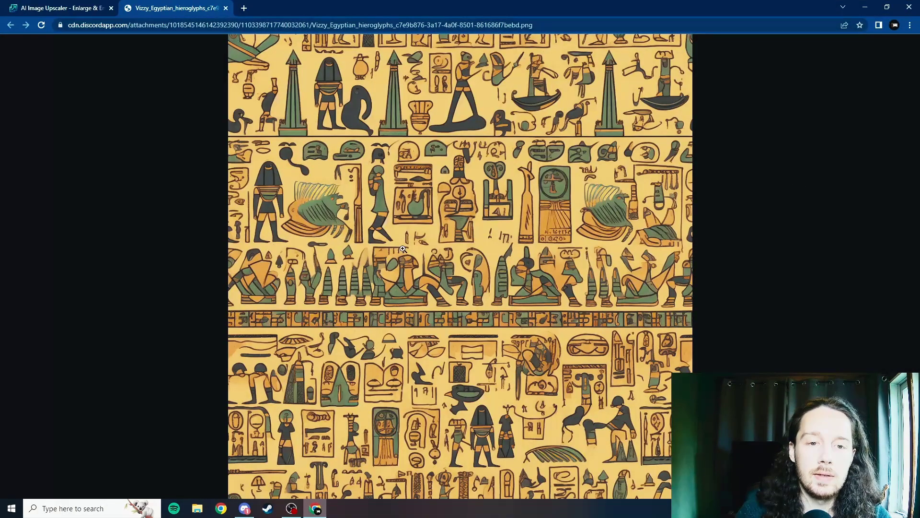
right_click(410, 262)
left_click(454, 282)
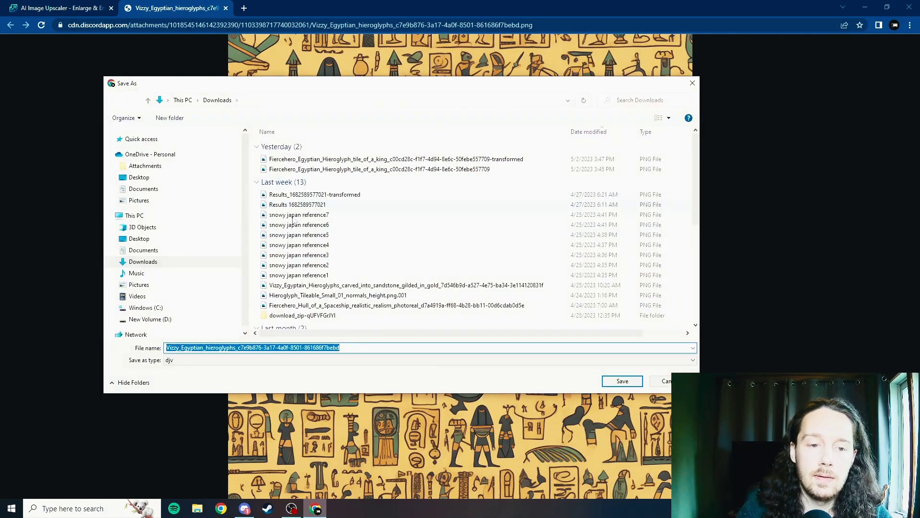
left_click(363, 347)
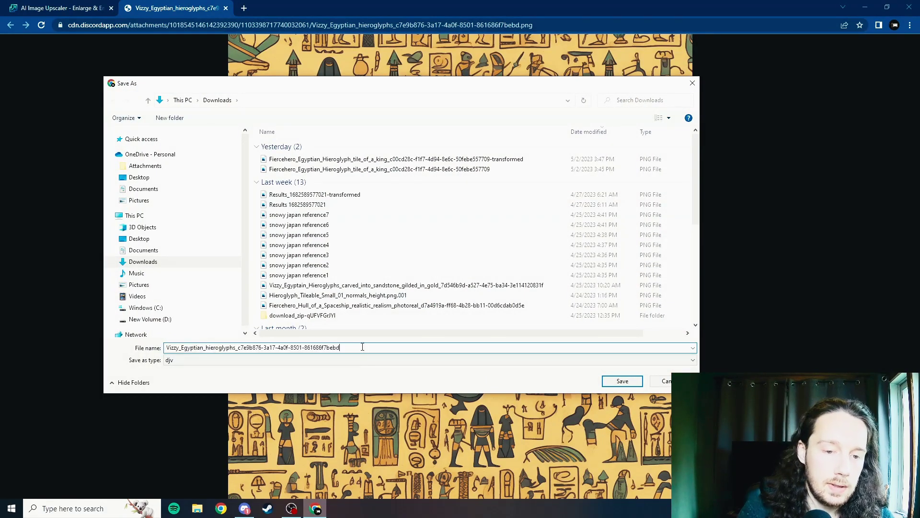
type("png")
key("Return")
left_click(62, 9)
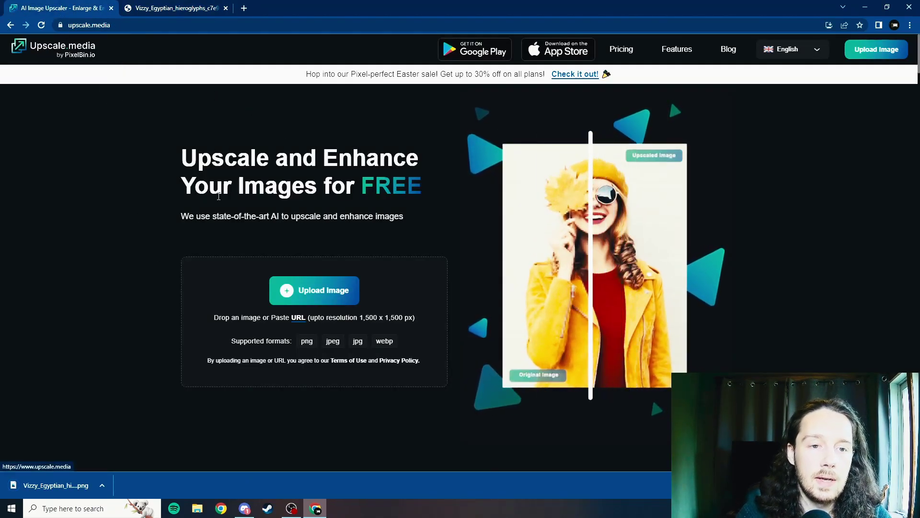
- Upload the Vizzy_Egyptian PNG to Upscale.media and download the 2x 2048 x 2048 AI upscale
left_click(314, 289)
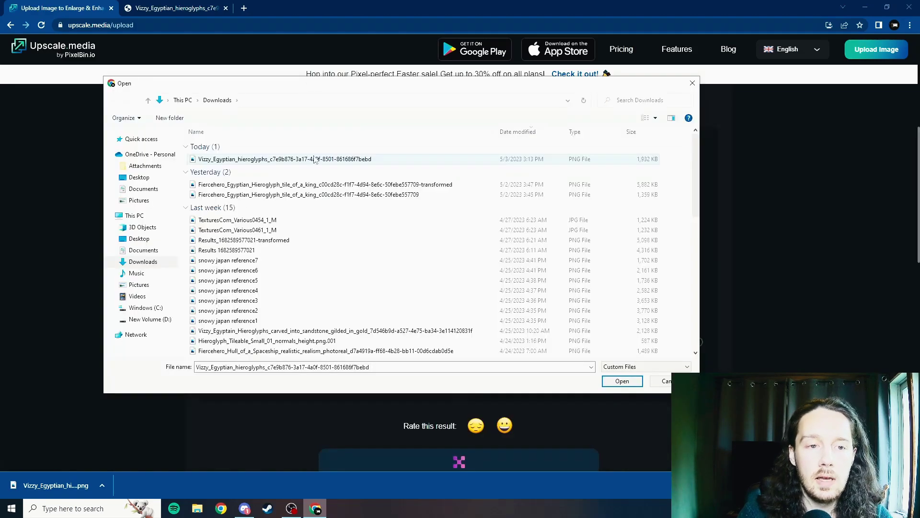
left_click(622, 381)
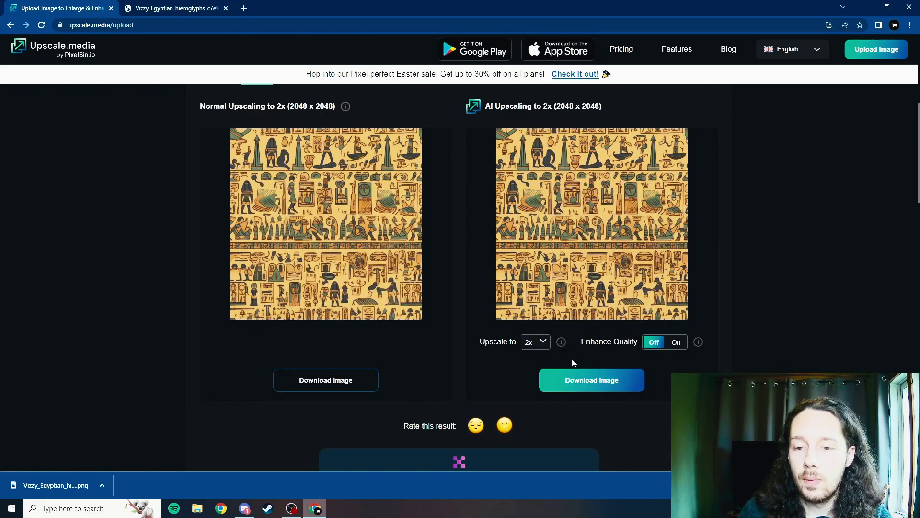
left_click(579, 384)
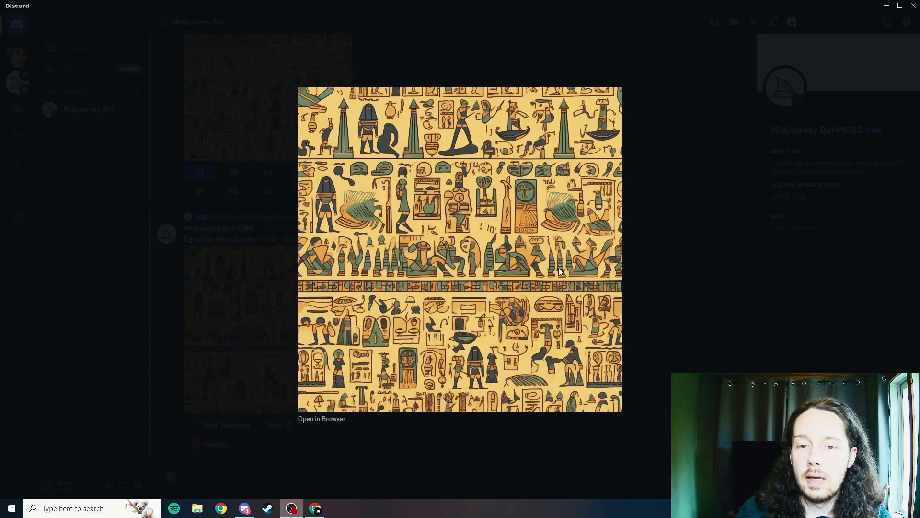
- In Blender, add a plane scaled by 4 and apply its scale
left_click(887, 5)
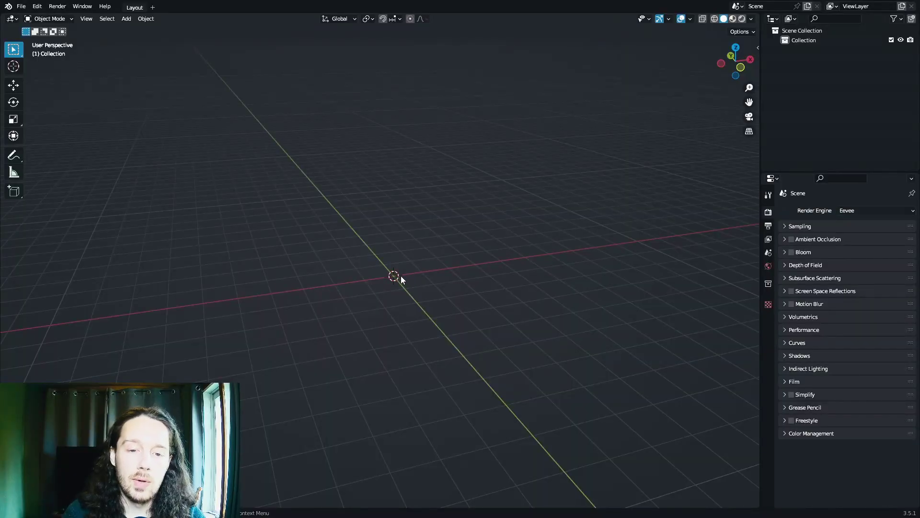
key("shift+a")
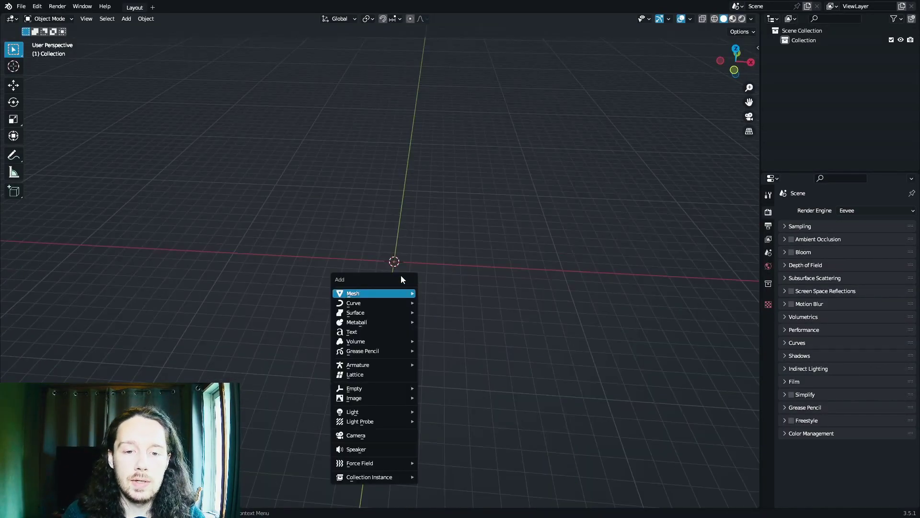
mouse_move(402, 294)
left_click(438, 42)
type("s")
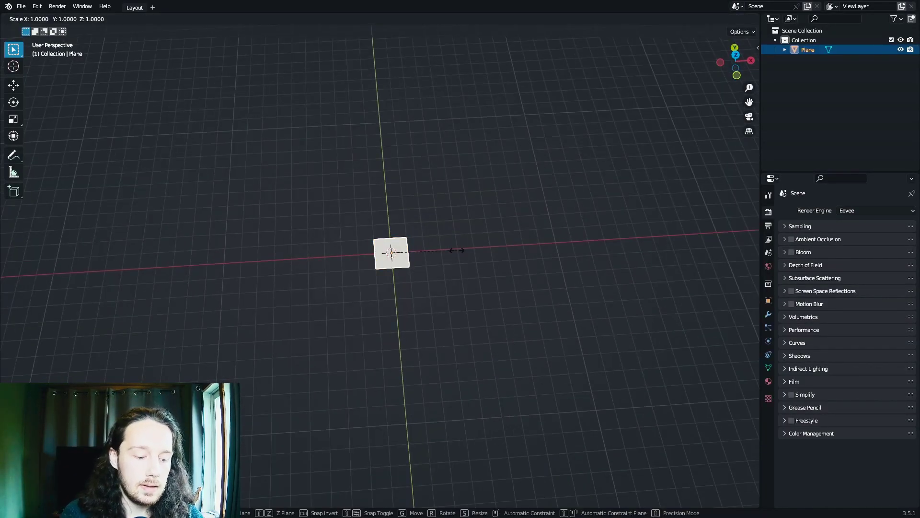
type("4")
key("Return")
key("ctrl+a")
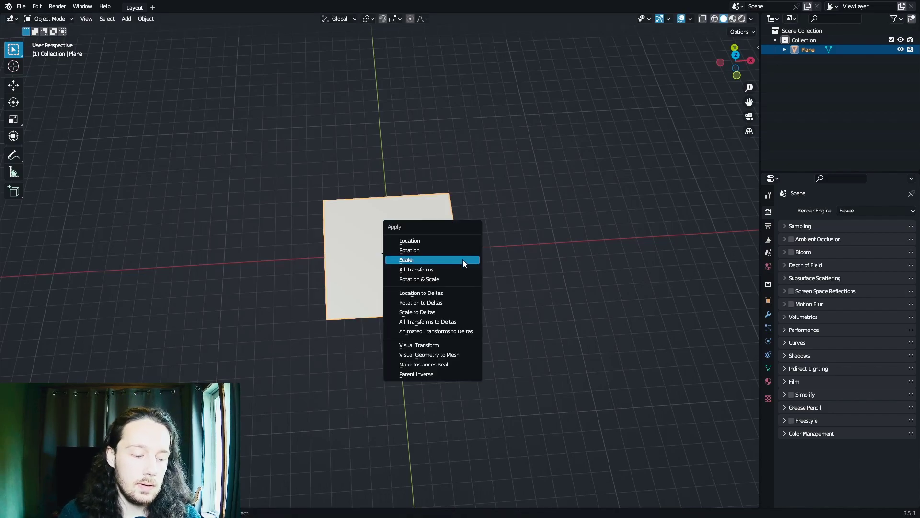
left_click(464, 260)
middle_click_drag(447, 252, 456, 230)
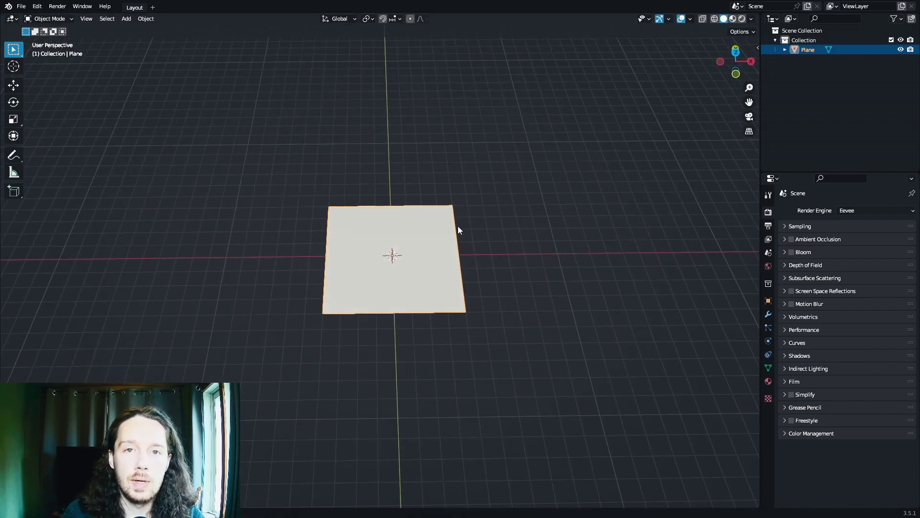
- Enable the Material: DeepBump add-on and split the viewport into two 3D views
left_click(36, 7)
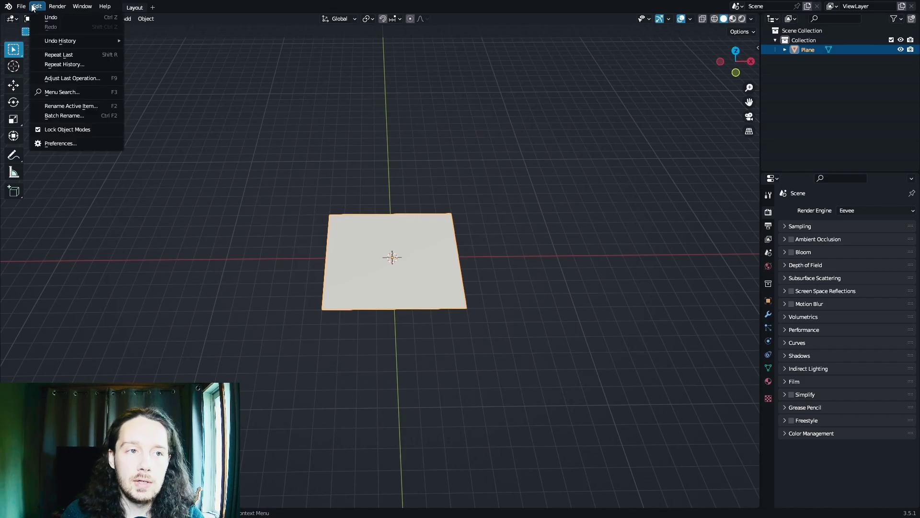
left_click(62, 131)
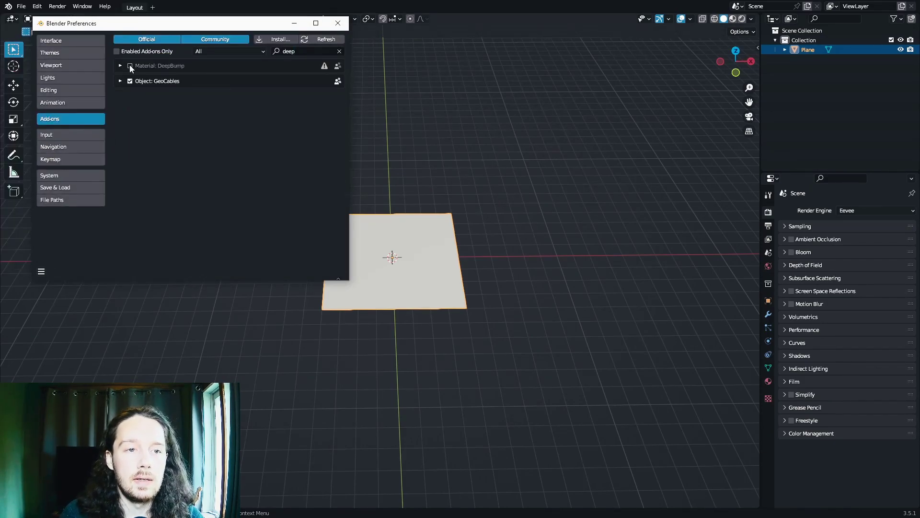
left_click(130, 65)
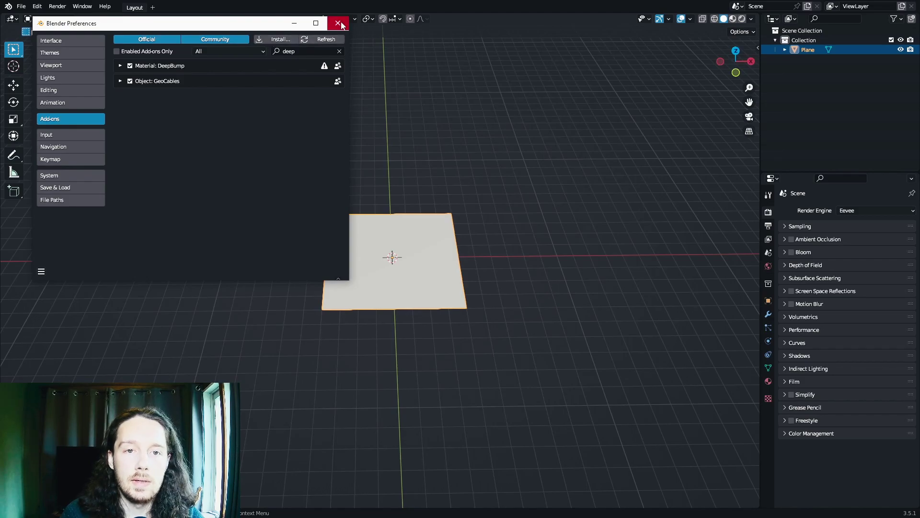
left_click(338, 23)
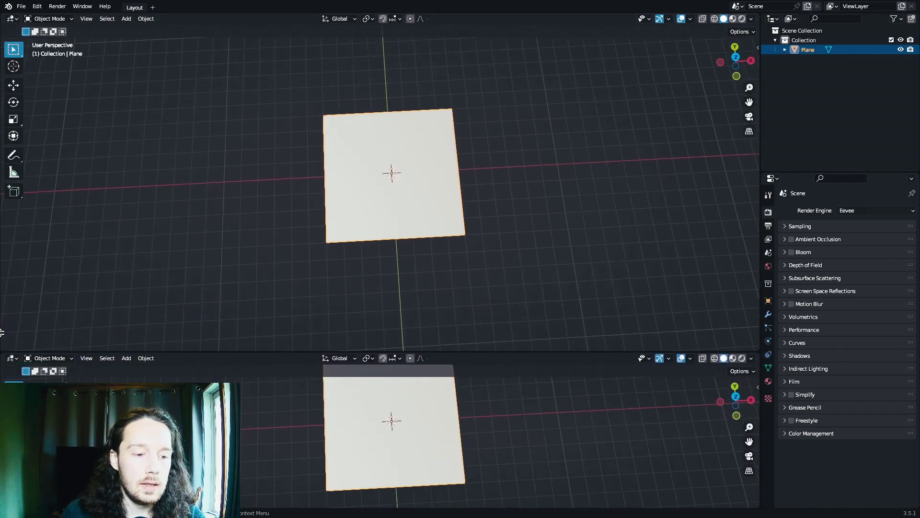
left_click(48, 301)
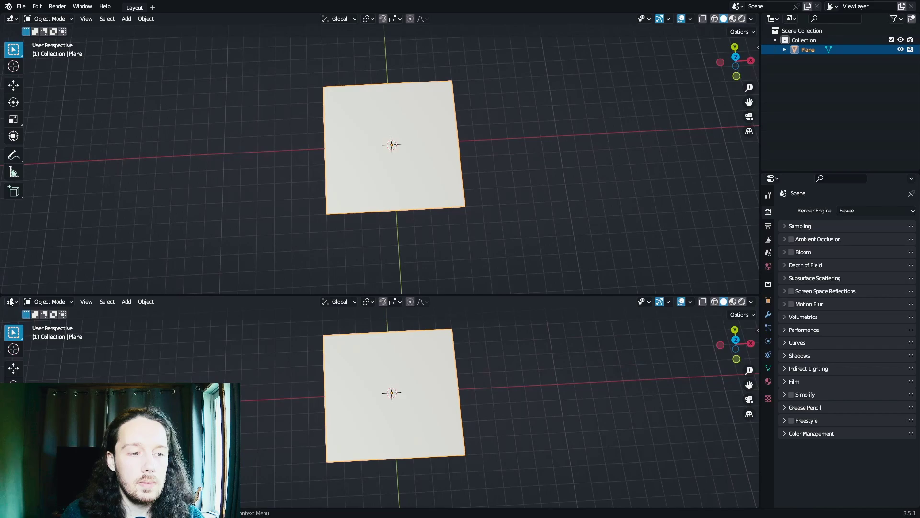
- Turn the bottom area into a Shader Editor, create a new material, and add texture nodes
left_click(11, 301)
left_click(34, 381)
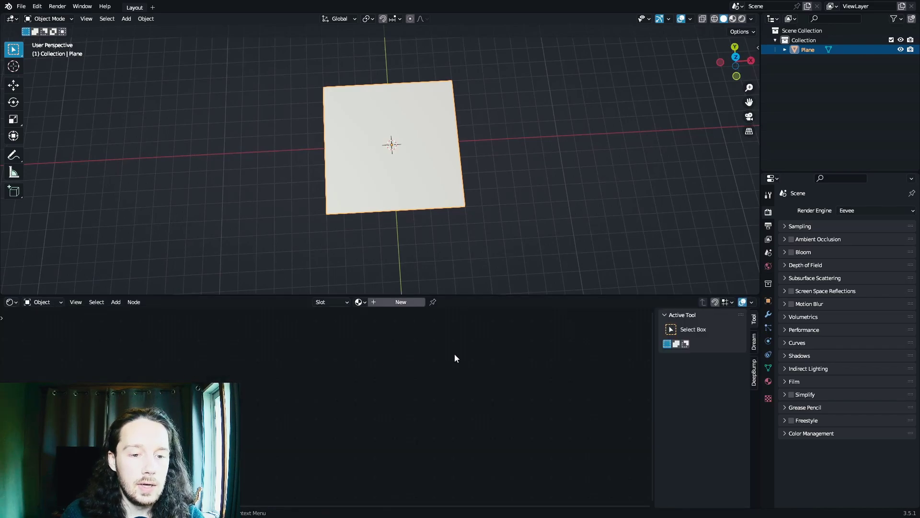
left_click(374, 303)
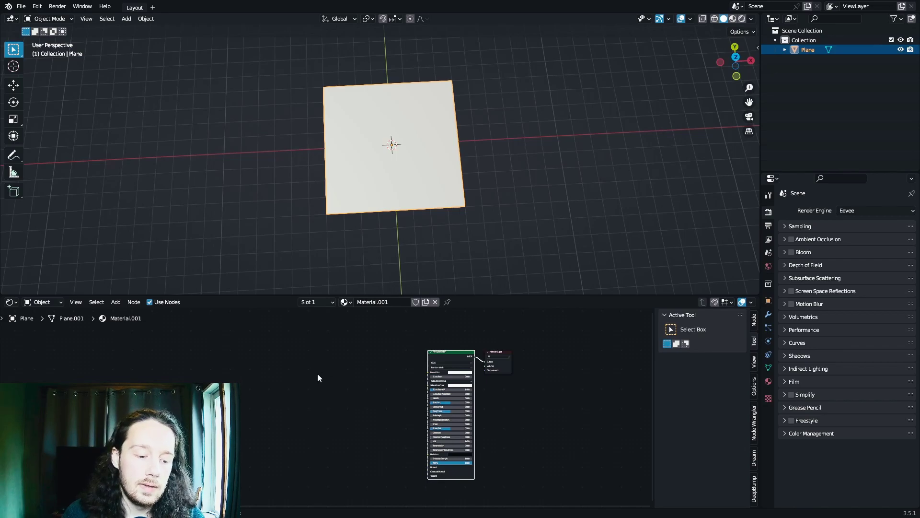
key("ctrl+t")
left_click_drag(401, 378, 301, 377)
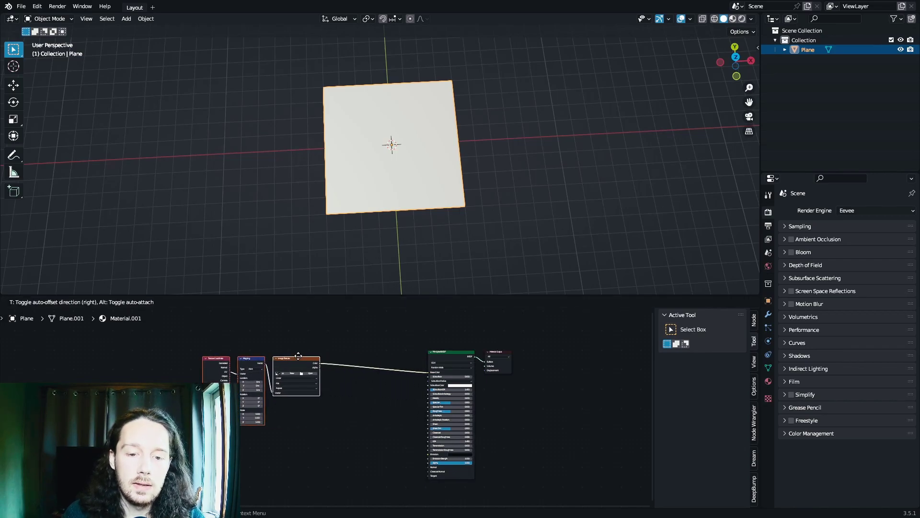
left_click(357, 386)
- Load the Vizzy_Egyptian image from Downloads into the texture and view it in Material Preview
left_click(310, 374)
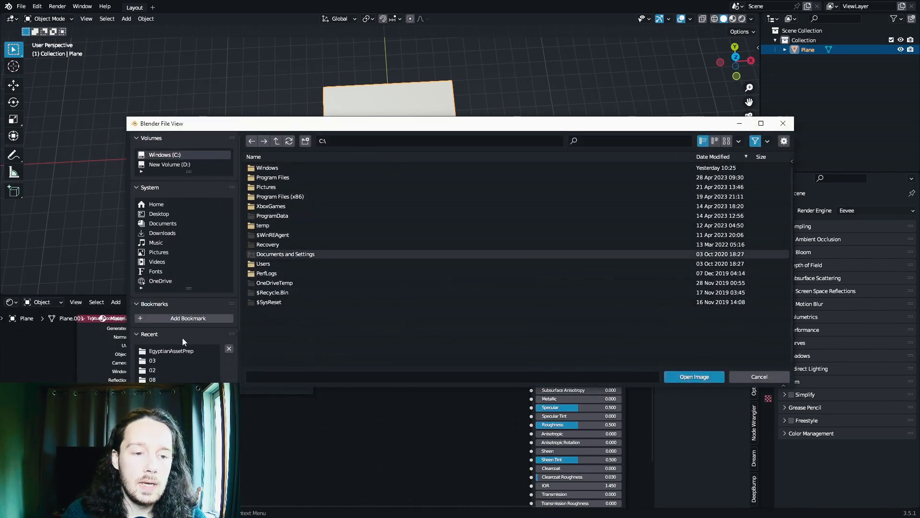
left_click(162, 232)
double_click(355, 251)
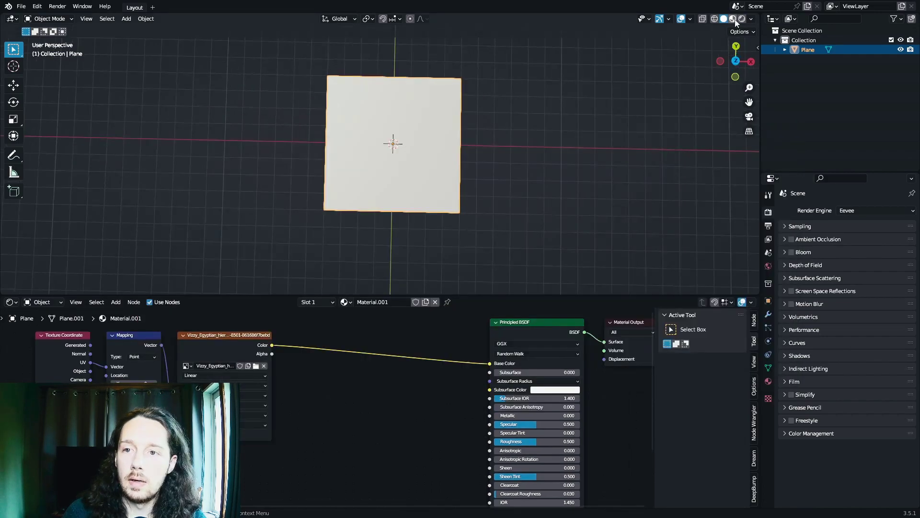
key("z")
middle_click_drag(458, 191, 508, 208)
scroll(508, 208, "up", 6)
scroll(508, 208, "down", 3)
middle_click_drag(467, 166, 463, 151)
- Select the image texture node and bring up the DeepBump sidebar tools
left_click(242, 338)
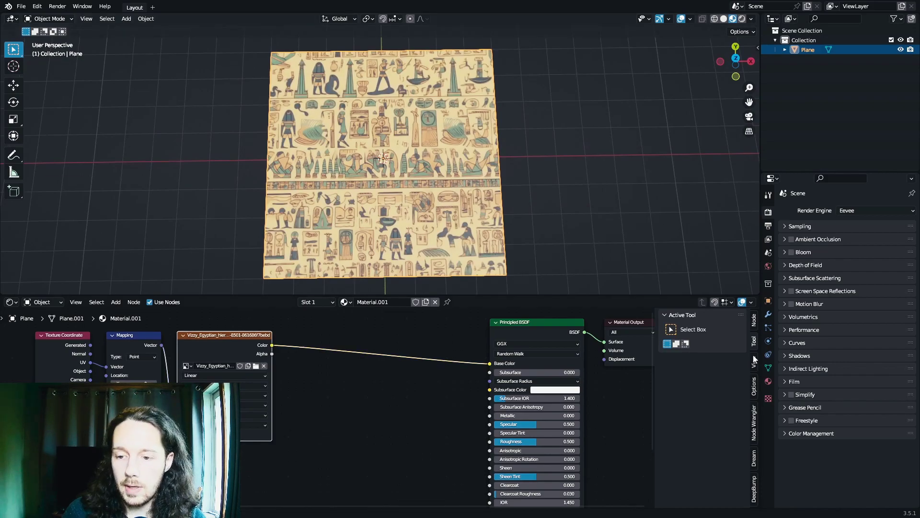
left_click(754, 383)
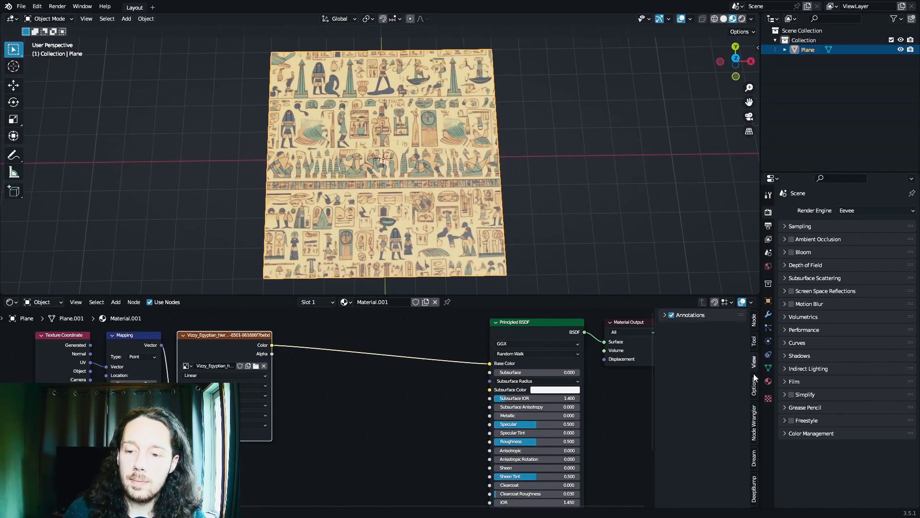
left_click(755, 489)
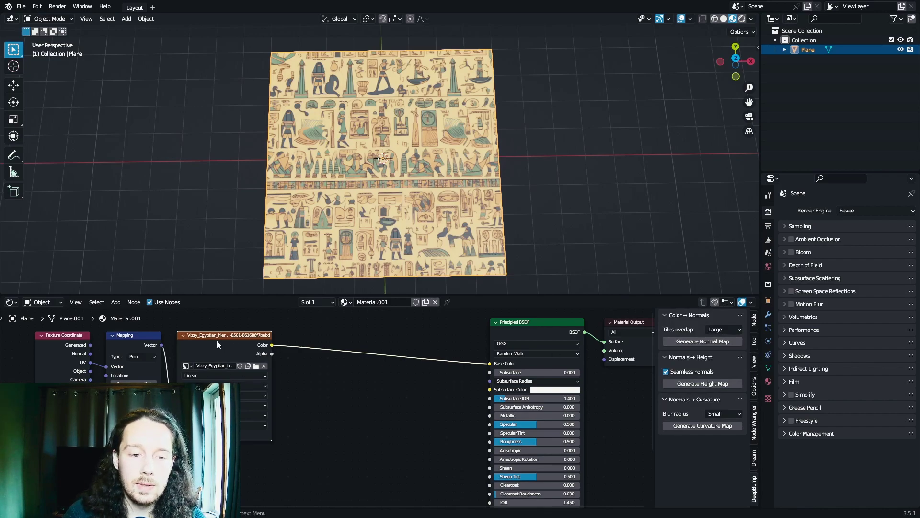
- Reposition the image texture node and inspect the plane after generating normal and height maps
left_click_drag(216, 344, 250, 336)
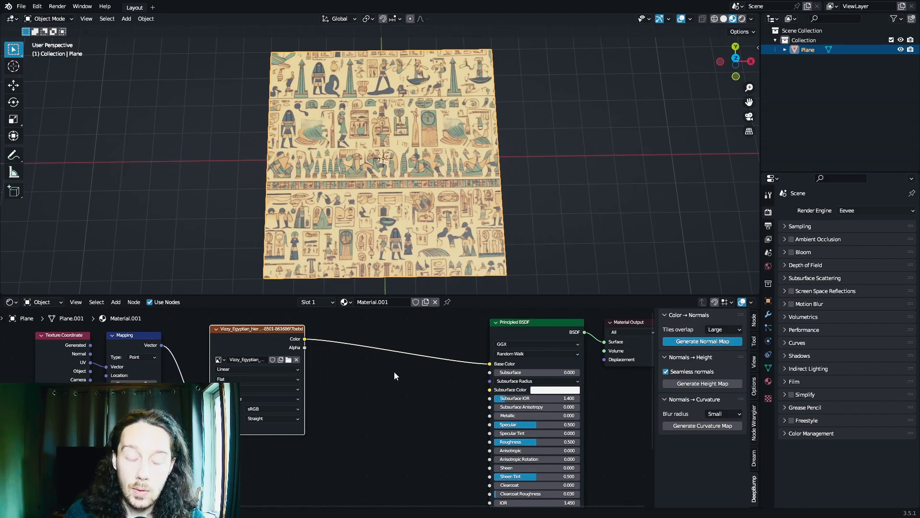
middle_click_drag(417, 169, 481, 133)
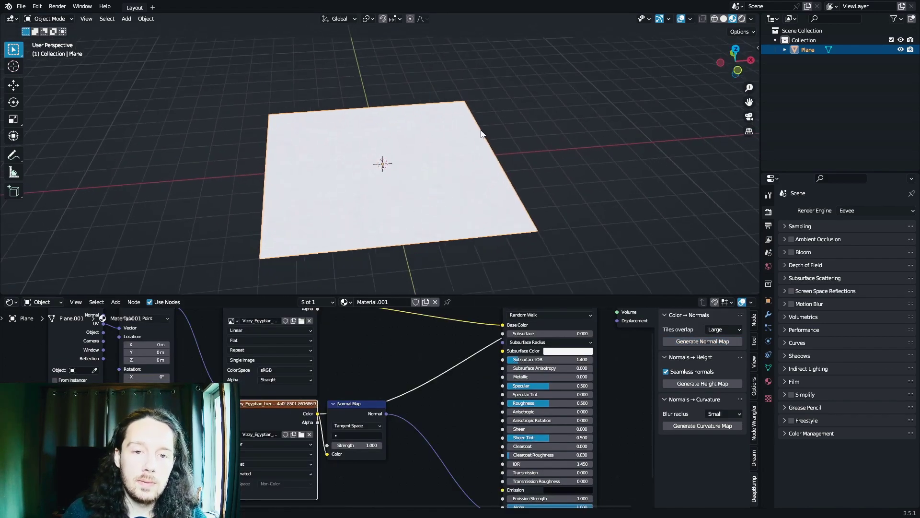
middle_click_drag(482, 188, 501, 148, "shift")
scroll(483, 155, "up", 5)
scroll(484, 154, "down", 2)
middle_click_drag(517, 103, 492, 165, "shift")
middle_click_drag(492, 166, 479, 208)
- Bring the generated height texture node into view and preview the height map on the plane
middle_click_drag(395, 377, 418, 323)
left_click_drag(293, 364, 272, 363)
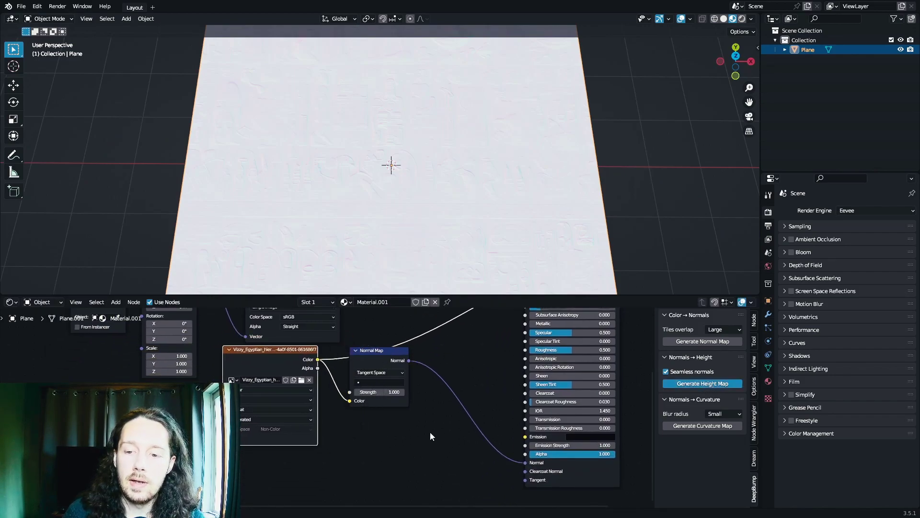
middle_click_drag(426, 439, 419, 408)
left_click_drag(266, 434, 283, 421)
left_click(292, 422, "ctrl+shift")
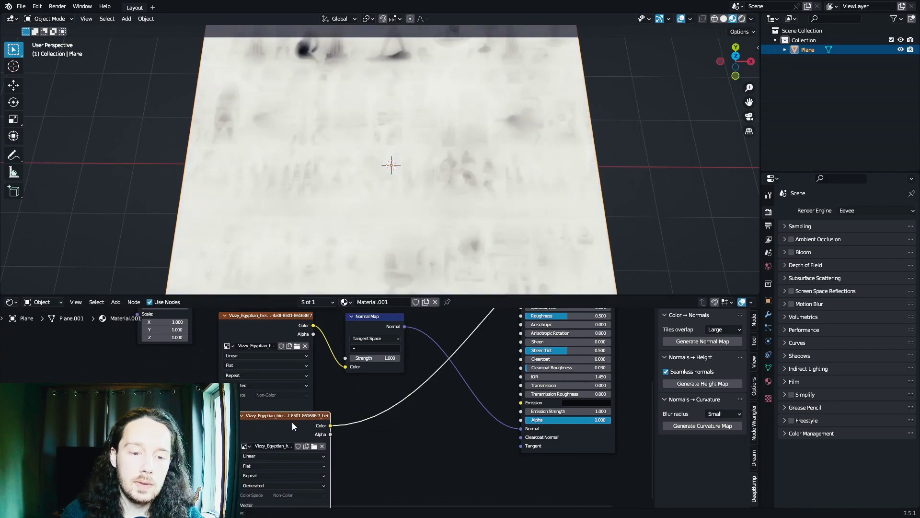
scroll(501, 143, "down", 2)
middle_click_drag(529, 195, 533, 154, "shift")
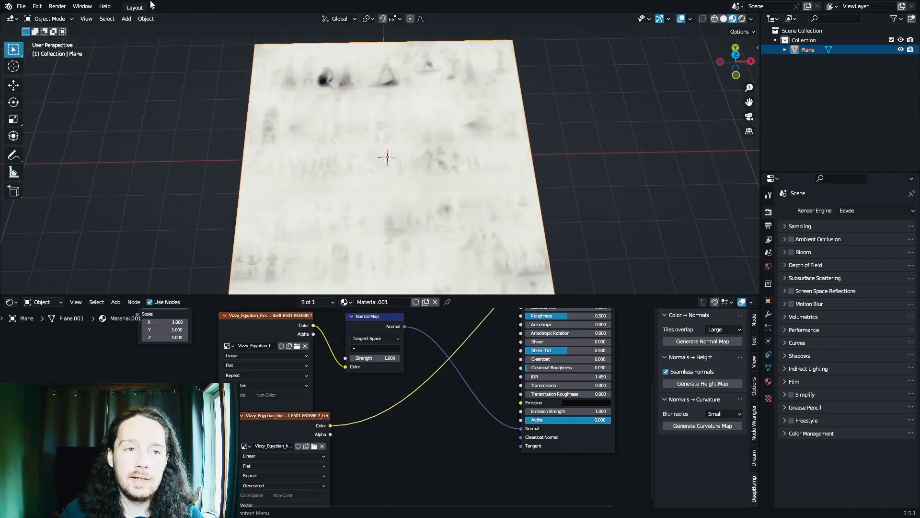
left_click(154, 7)
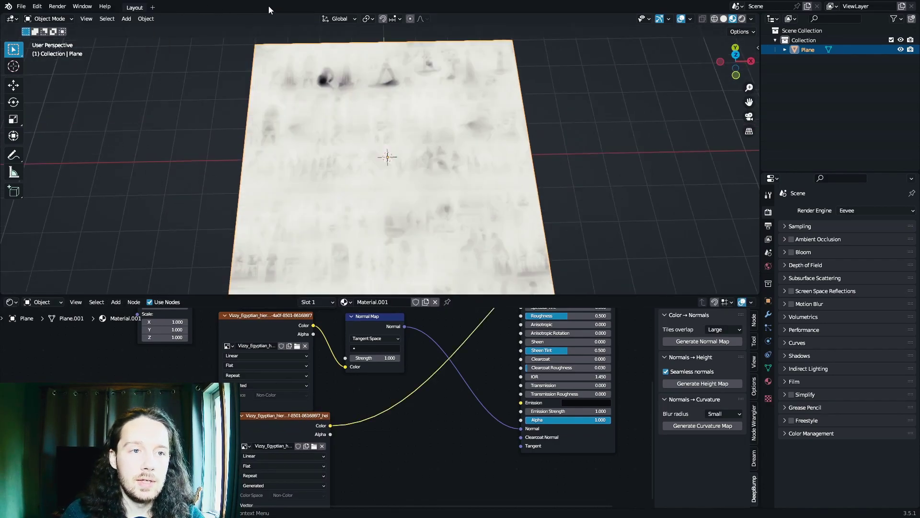
left_click(154, 7)
- Add a UV Editing workspace and save the DeepBump height map image as a PNG
mouse_move(155, 24)
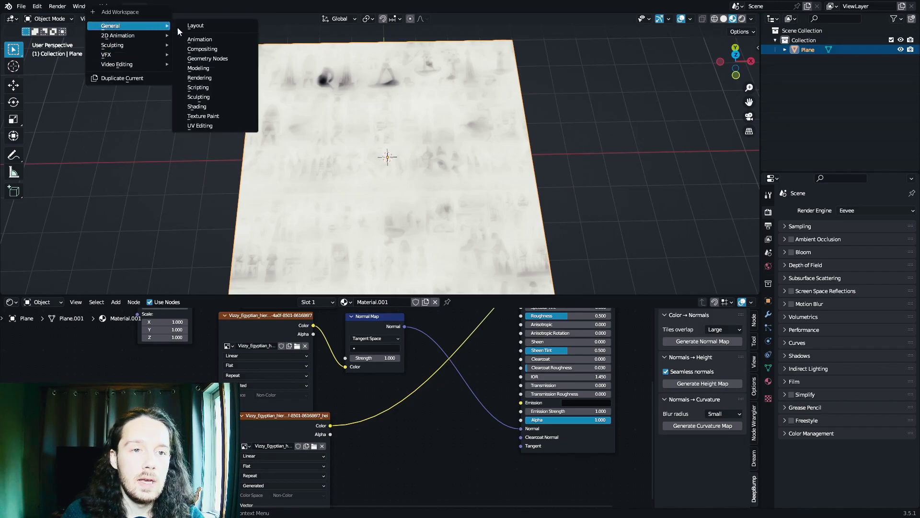
left_click(203, 125)
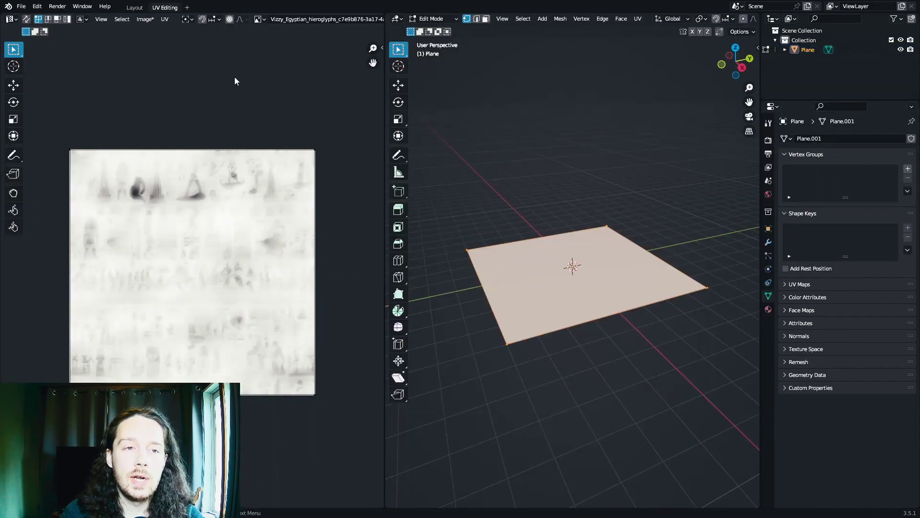
left_click(259, 19)
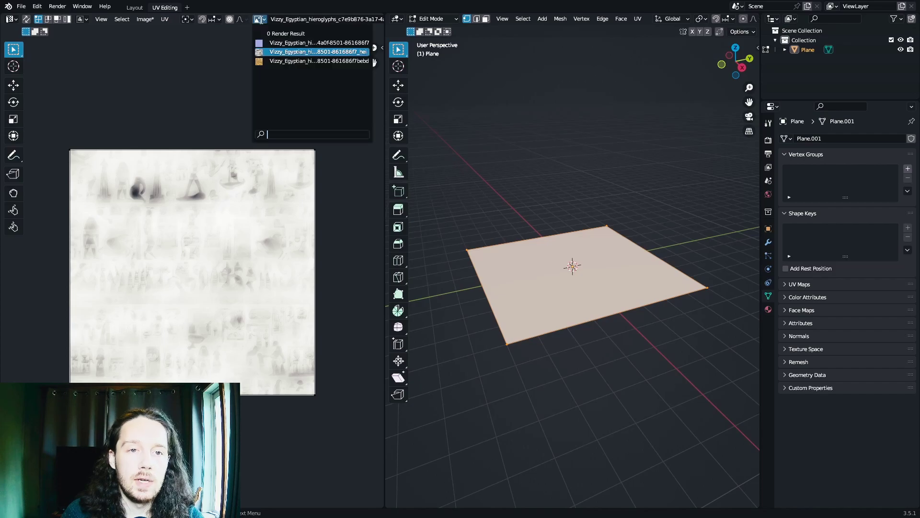
left_click(279, 52)
left_click(145, 19)
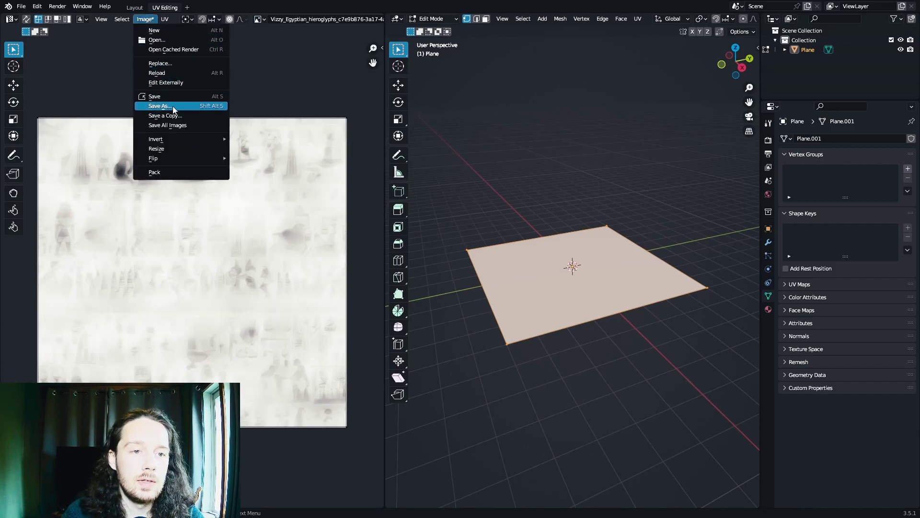
left_click(172, 106)
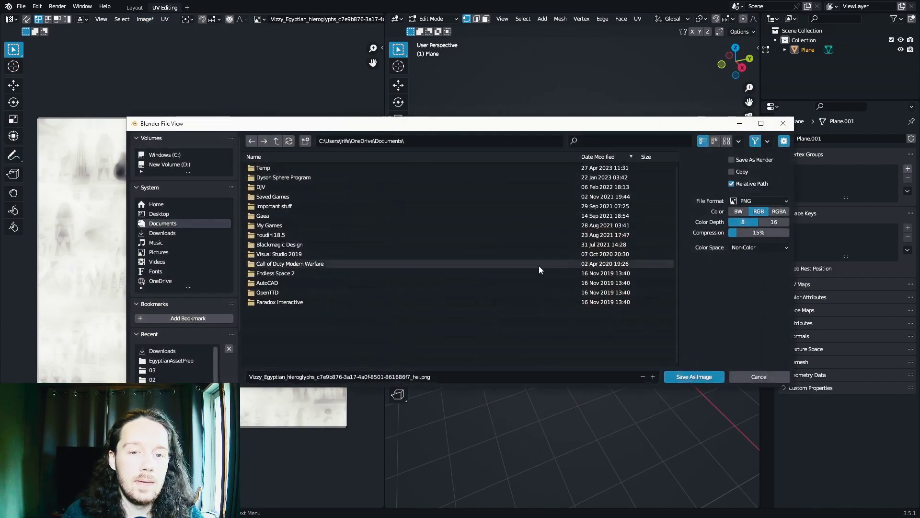
left_click(685, 379)
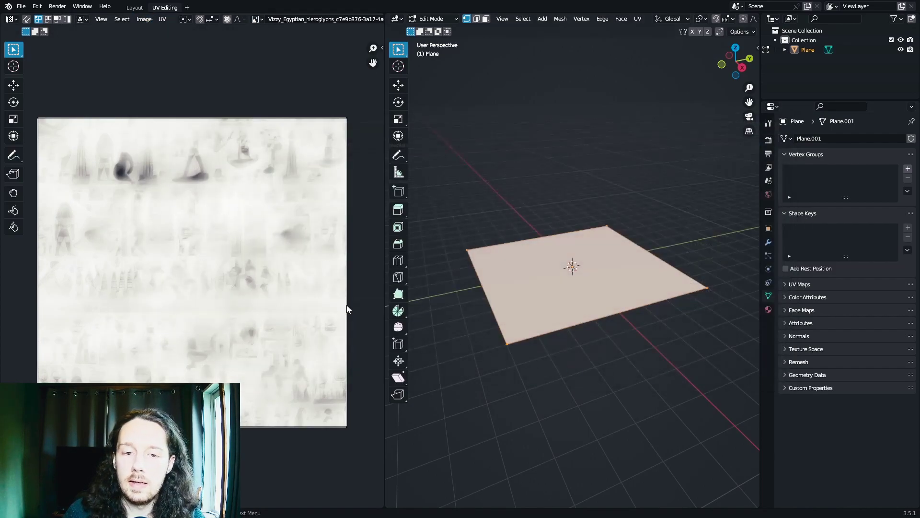
- Save the normal map image to disk as well, then inspect the plane
left_click(257, 19)
left_click(283, 60)
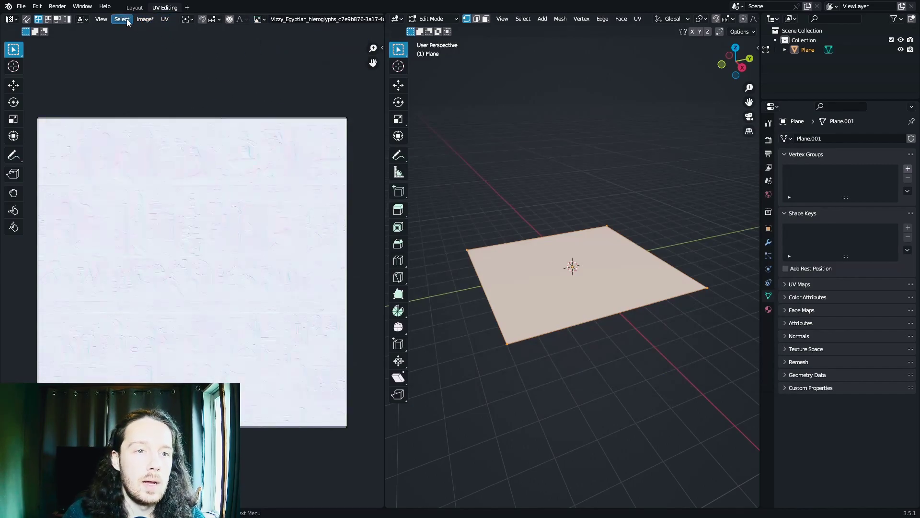
key("shift+alt+s")
left_click(695, 378)
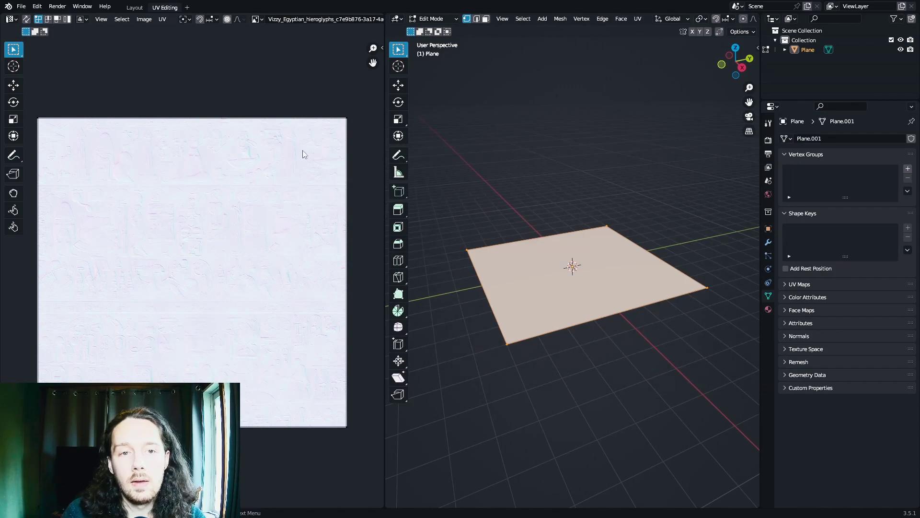
left_click(697, 222)
middle_click_drag(706, 221, 683, 265)
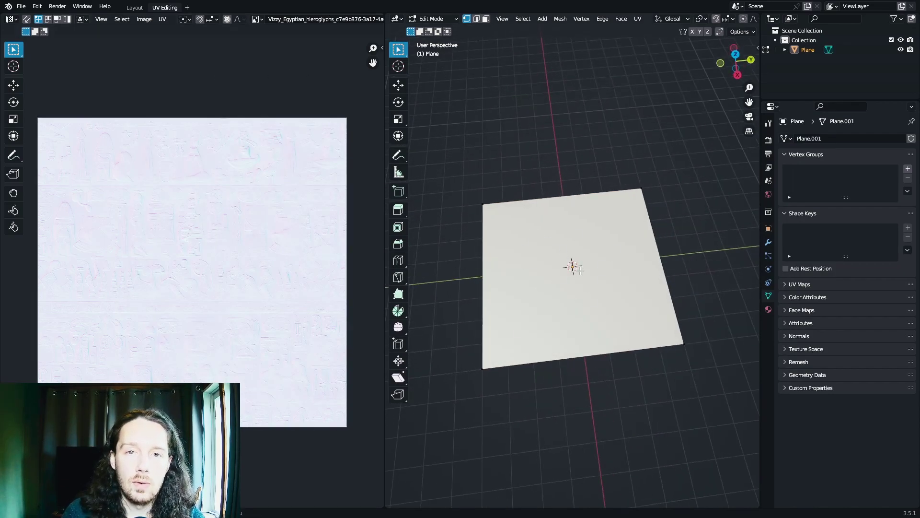
middle_click_drag(622, 278, 584, 245)
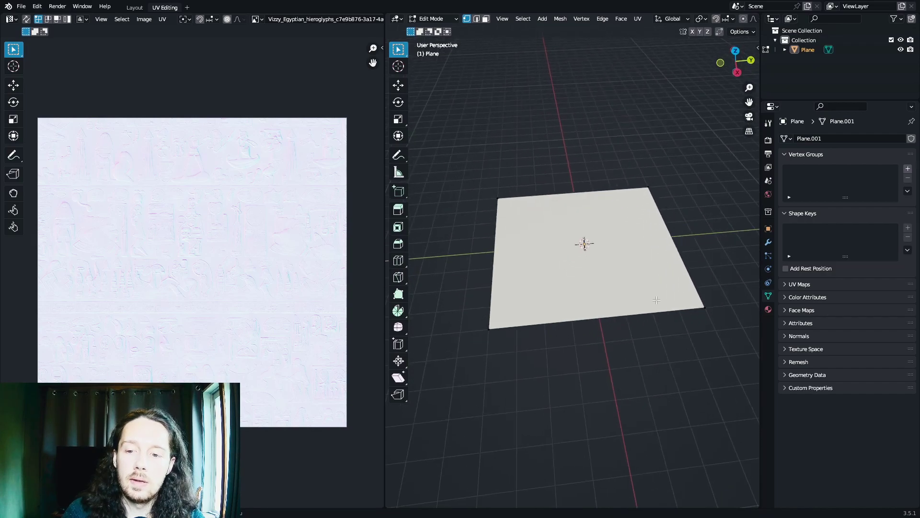
- Subdivide the whole plane repeatedly into a denser grid, then return to Object Mode
key("ctrl+Page_Up")
key("a")
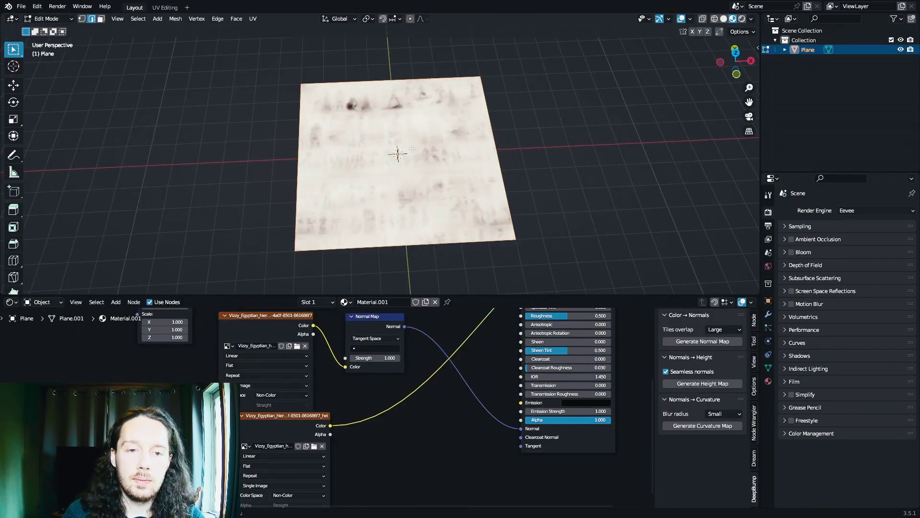
right_click(404, 160)
left_click(404, 161)
right_click(410, 156)
left_click(369, 171)
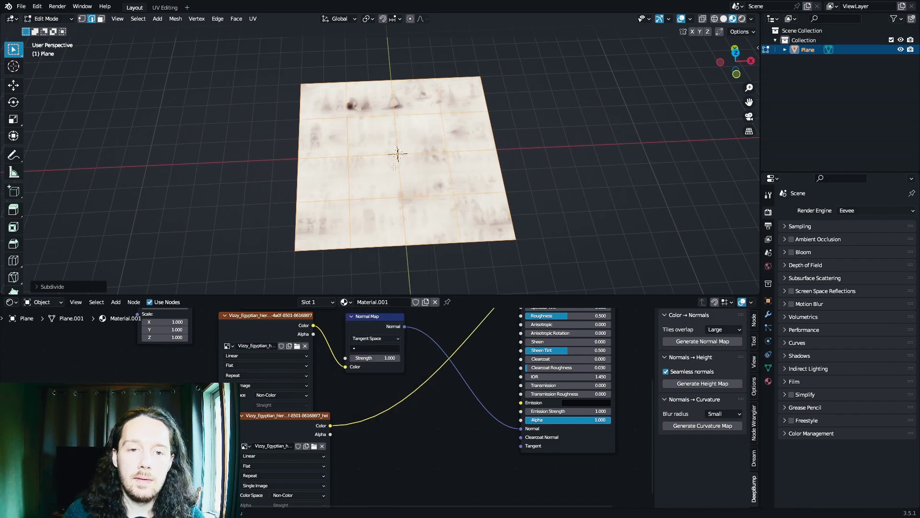
right_click(372, 171)
left_click(380, 169)
right_click(370, 178)
left_click(371, 176)
right_click(406, 164)
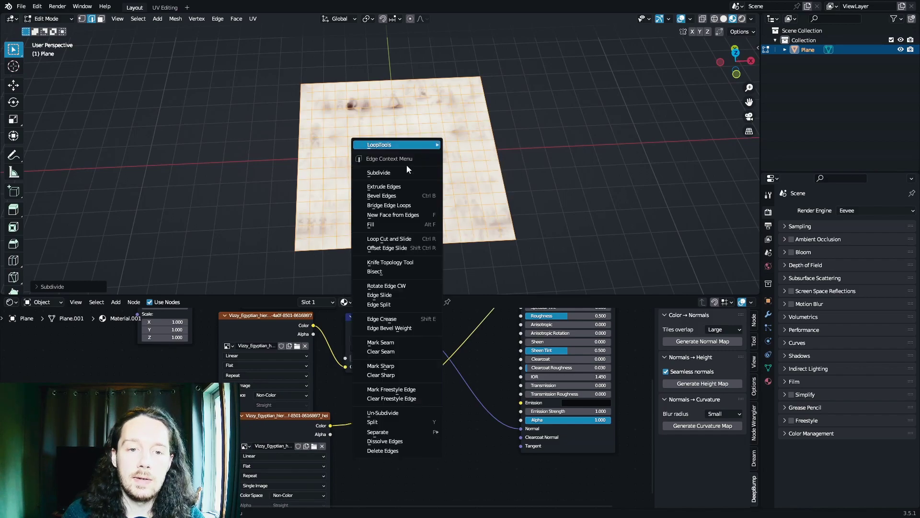
left_click(406, 165)
key("Tab")
- Add a Multires modifier with statistics shown and raise it to Simple level 5 (1,048,576 faces)
left_click(768, 314)
left_click(802, 213)
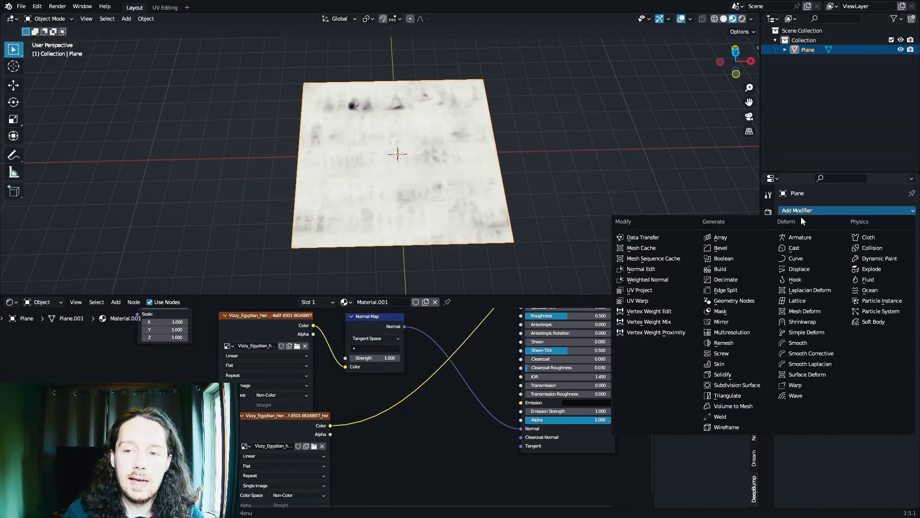
left_click(754, 315)
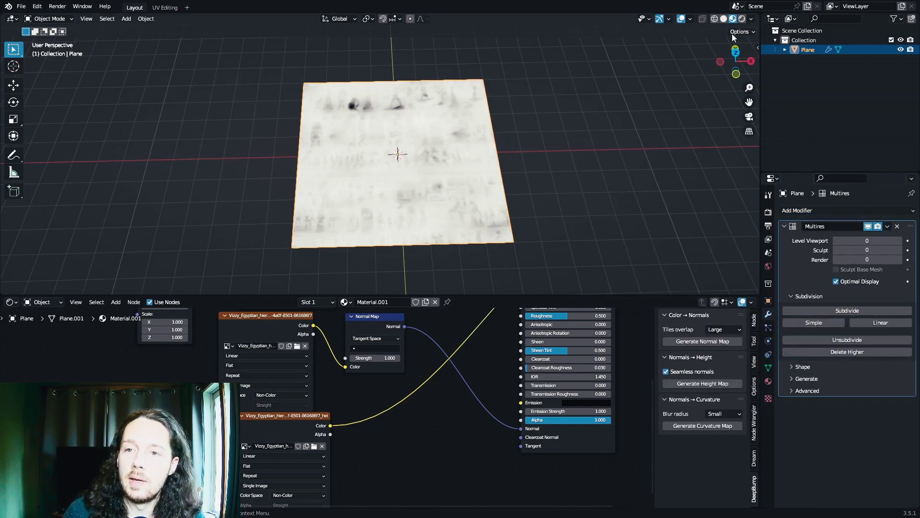
left_click(691, 17)
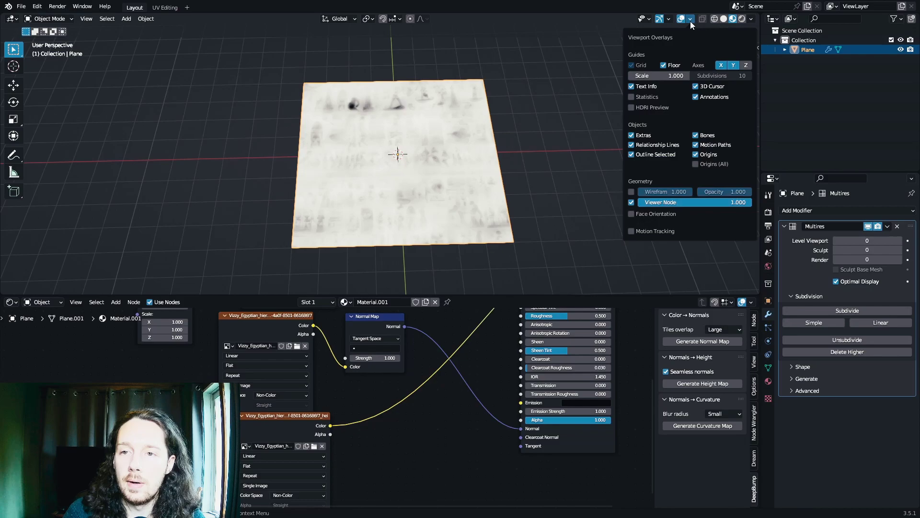
left_click(632, 96)
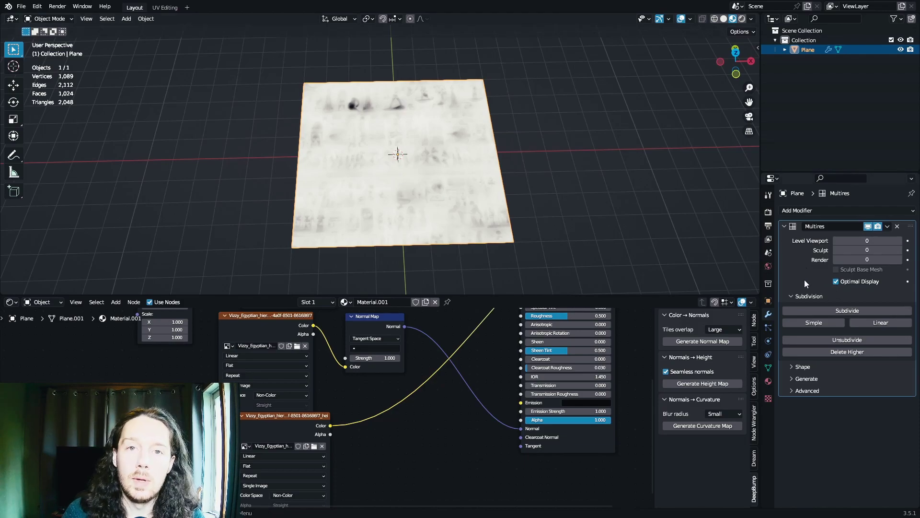
left_click(823, 324)
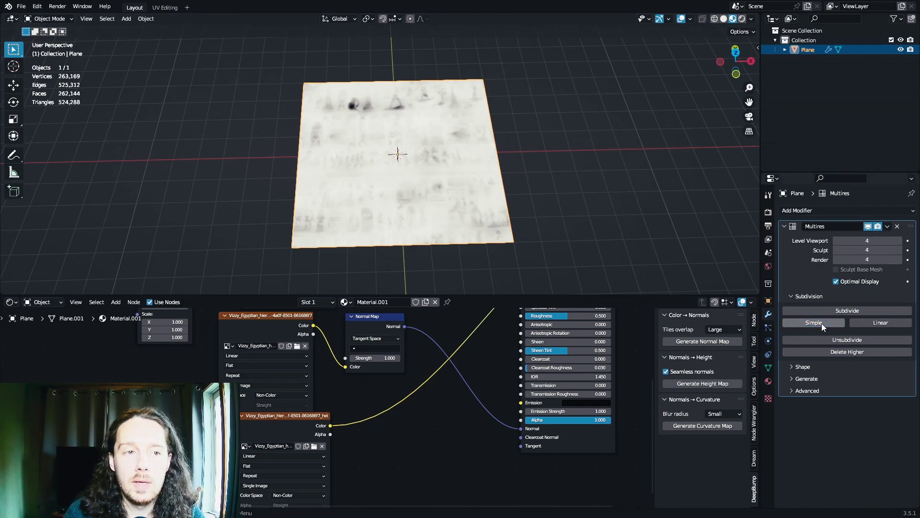
left_click(822, 323)
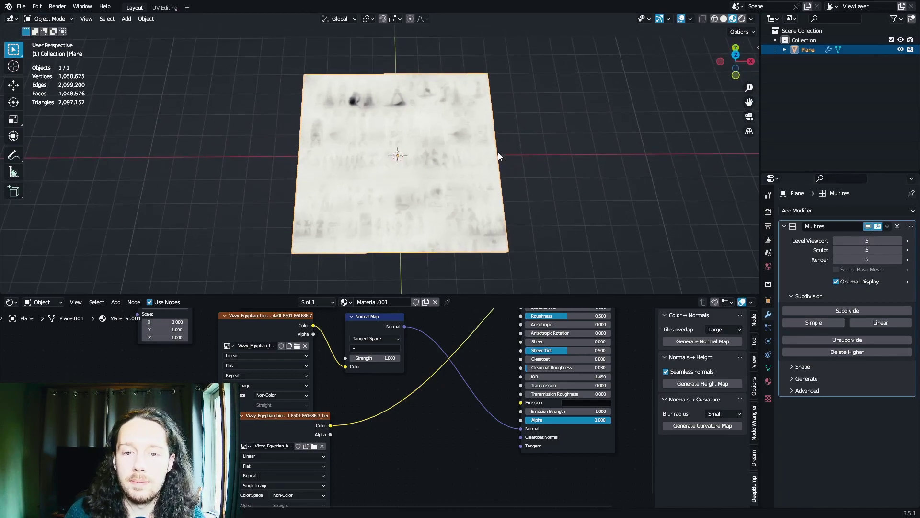
left_click(187, 7)
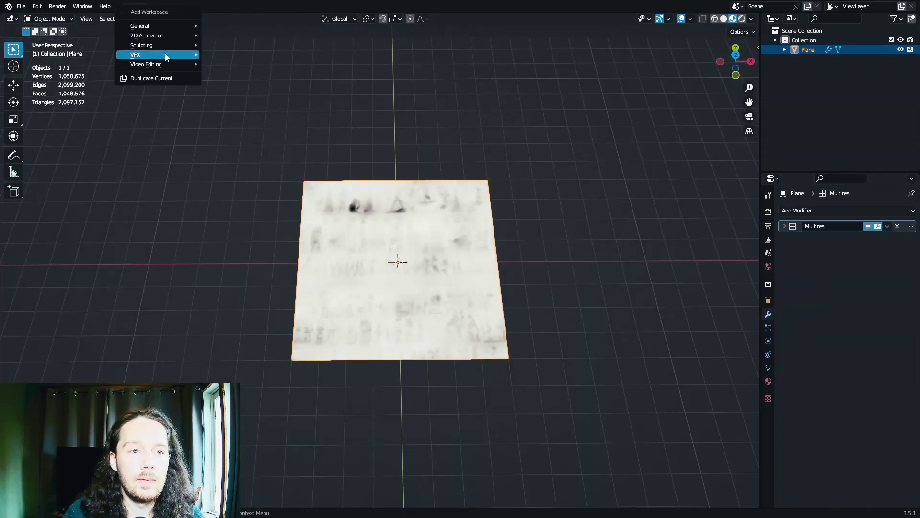
- Switch to the Sculpting workspace and frame the plane in top view
mouse_move(171, 43)
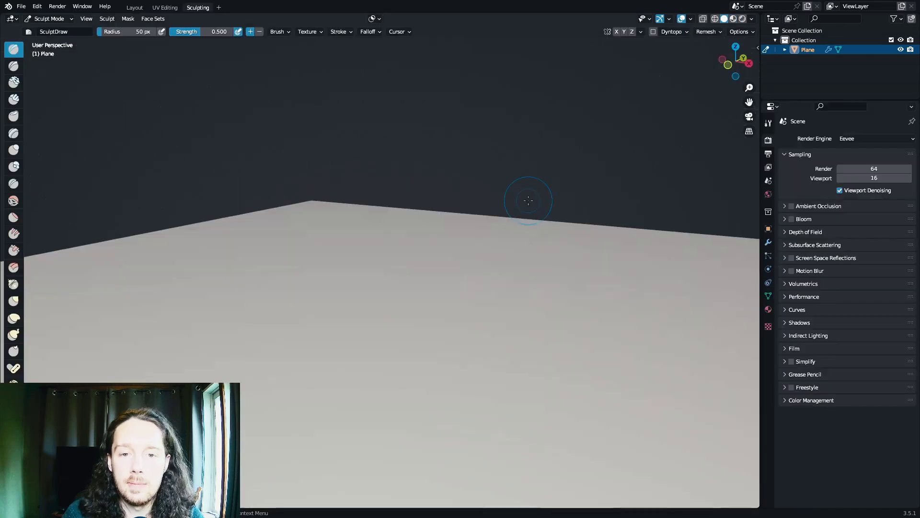
scroll(528, 197, "down", 4)
middle_click_drag(528, 197, 582, 205)
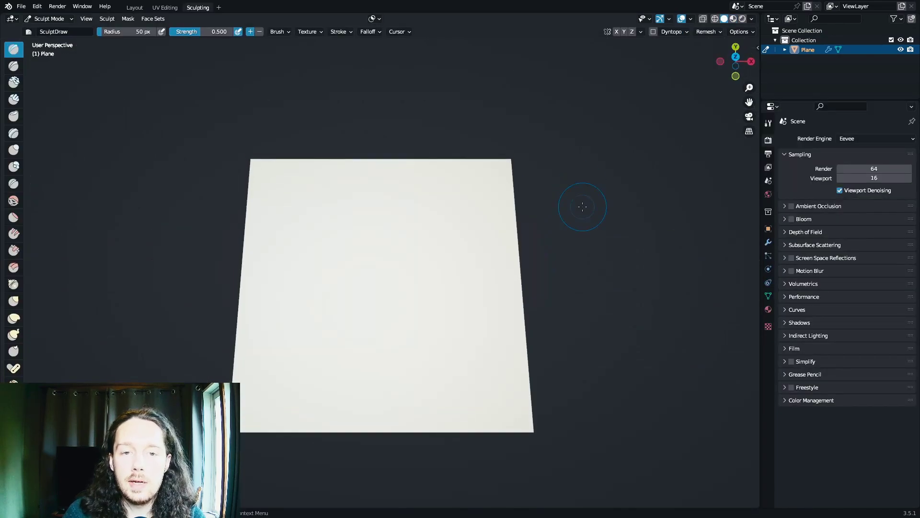
key("KP_7")
scroll(606, 239, "up", 2)
scroll(606, 236, "down", 1)
middle_click_drag(620, 266, 621, 250, "shift")
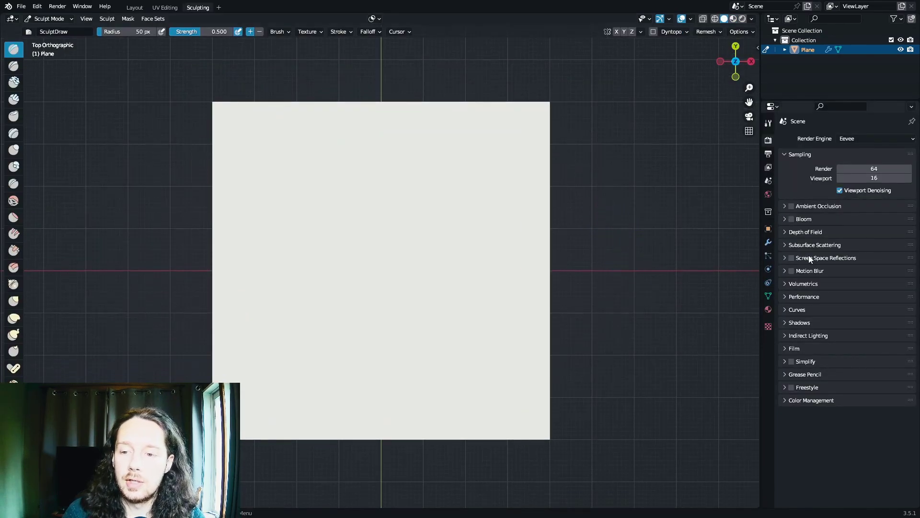
- Give the Draw brush a new texture that uses the hieroglyph height PNG
left_click(768, 122)
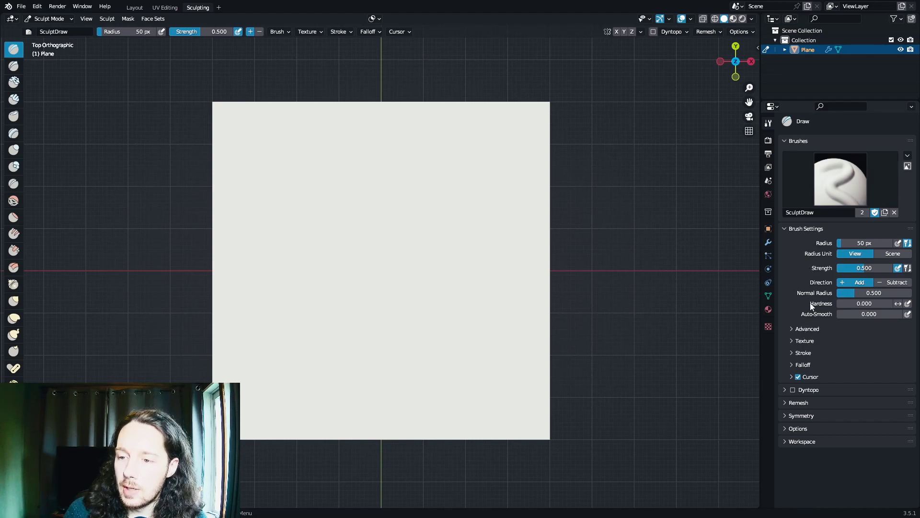
left_click(805, 341)
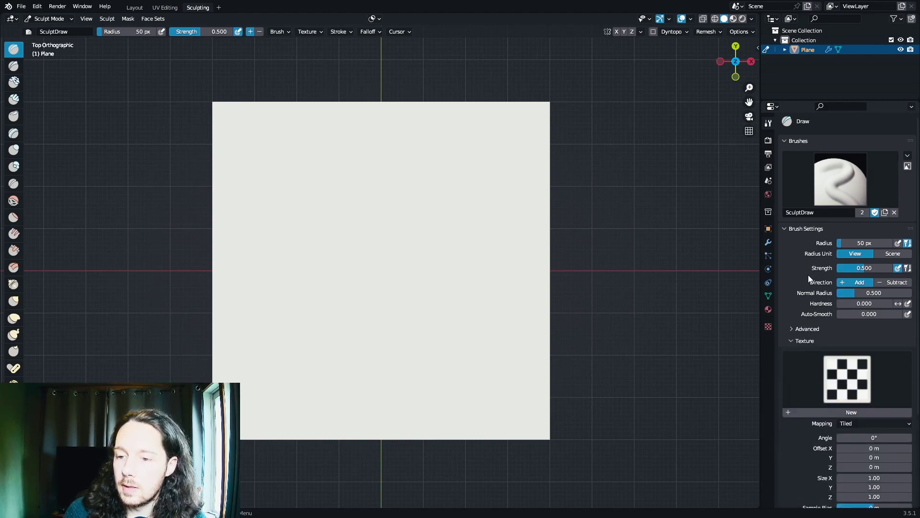
scroll(809, 345, "down", 1)
left_click(810, 393)
scroll(800, 354, "down", 1)
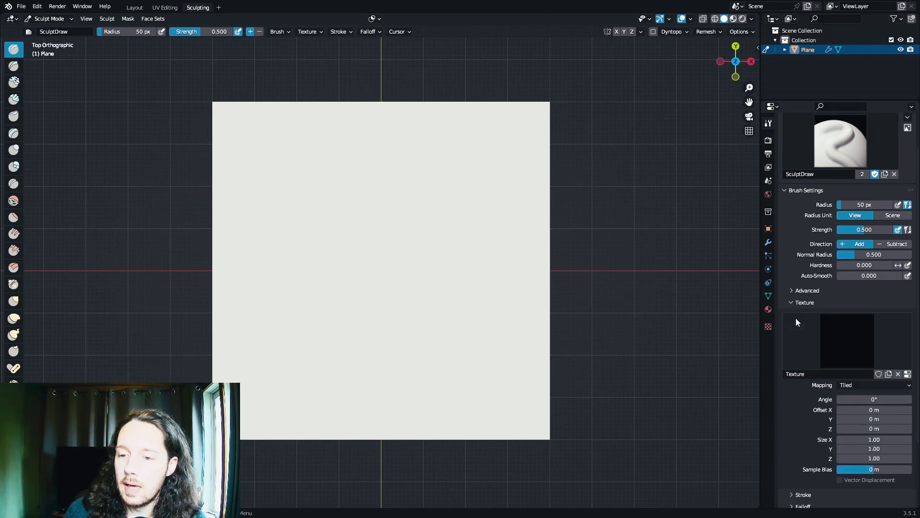
left_click(767, 327)
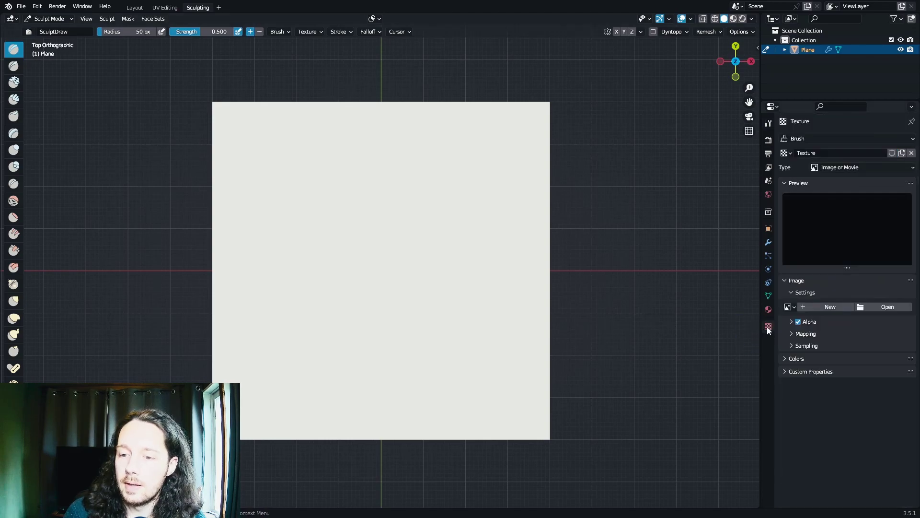
left_click(790, 307)
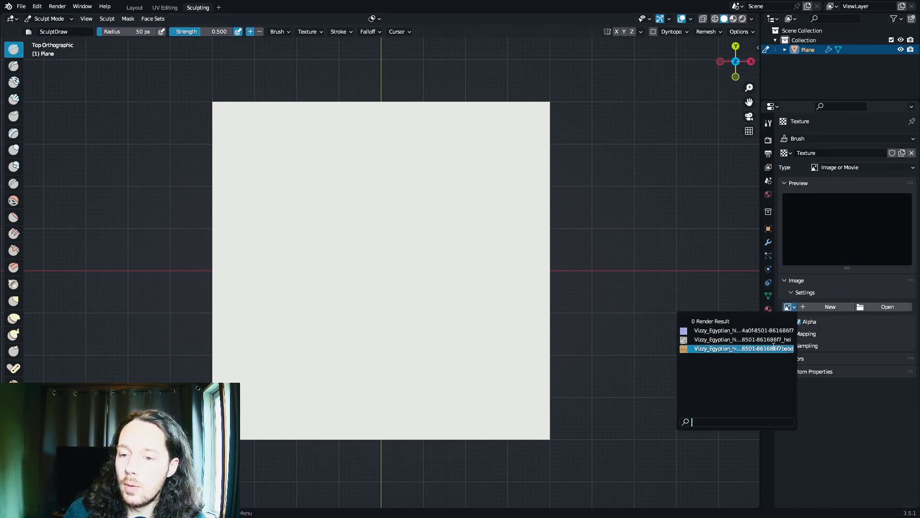
left_click(768, 343)
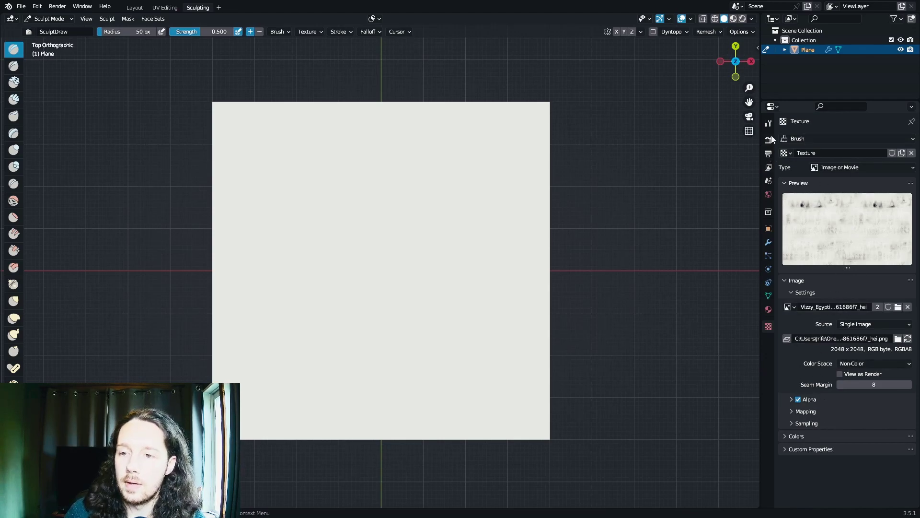
- Set the Draw brush's texture mapping to Stencil
left_click(768, 123)
scroll(825, 255, "down", 6)
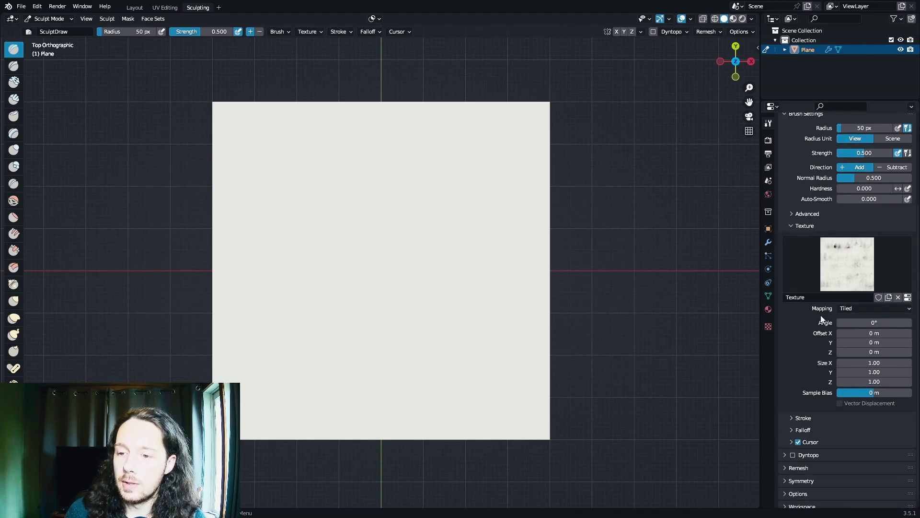
left_click(859, 308)
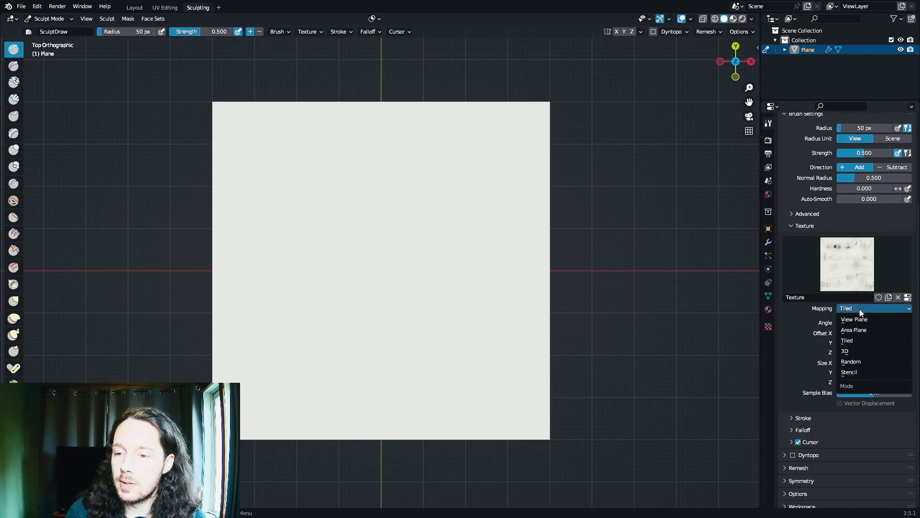
left_click(851, 372)
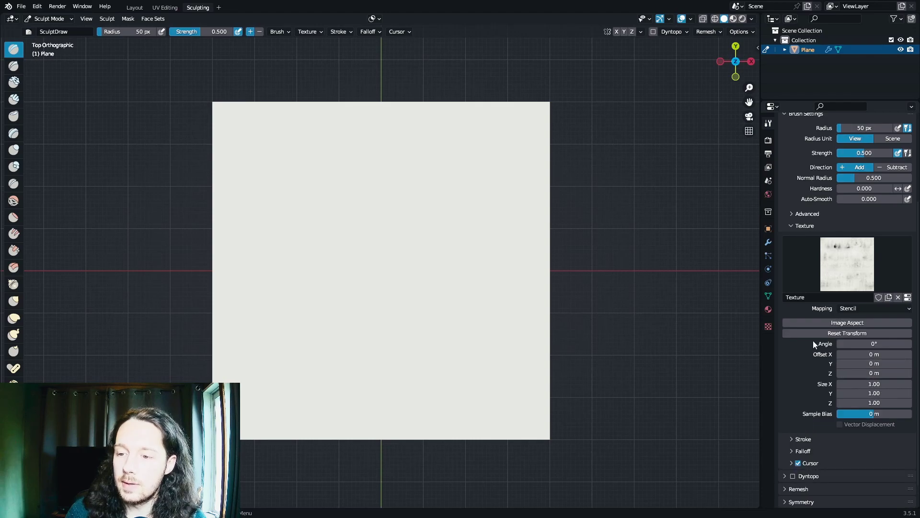
- Set the brush stroke method to Anchored and the falloff preset to Constant
scroll(813, 340, "down", 1)
left_click(803, 413)
scroll(806, 355, "down", 5)
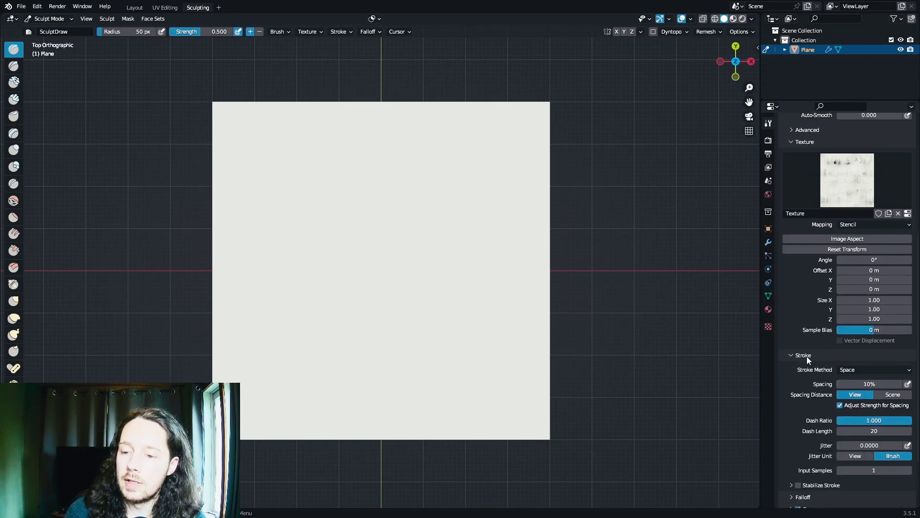
left_click(857, 331)
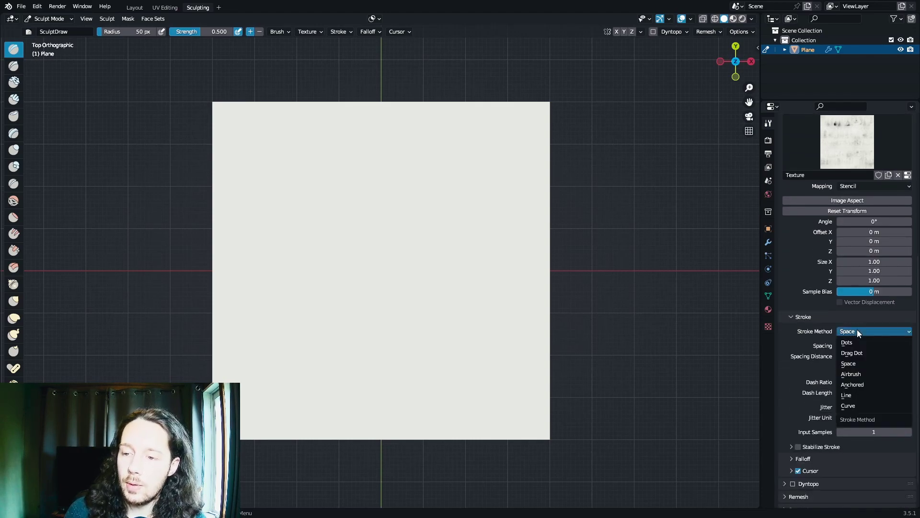
left_click(852, 385)
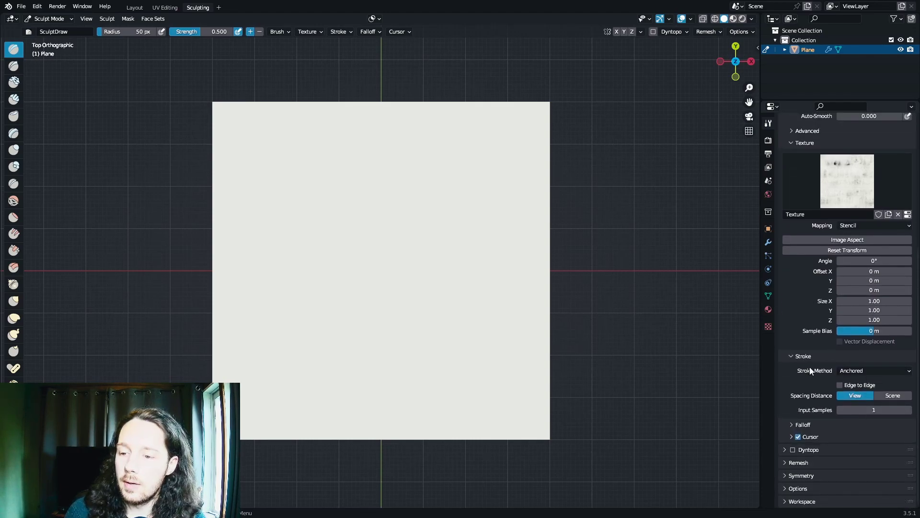
left_click(804, 424)
scroll(813, 391, "down", 2)
left_click(811, 409)
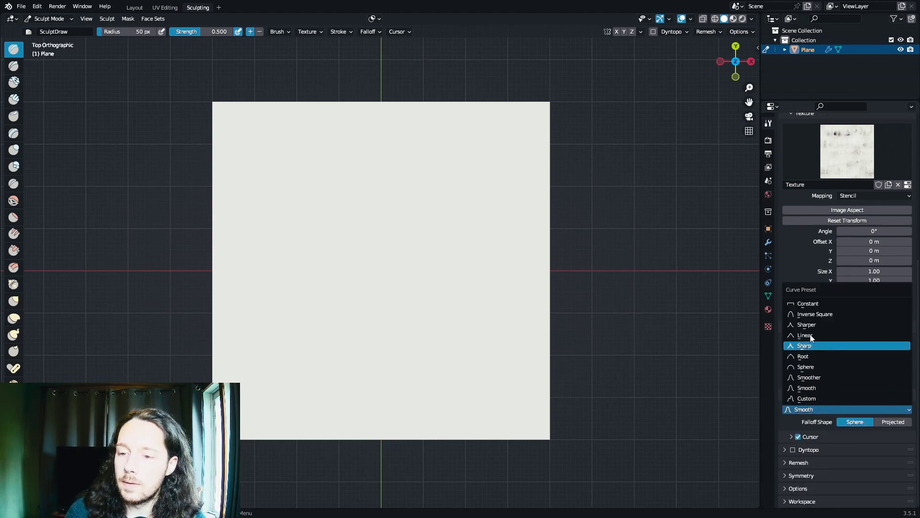
left_click(811, 303)
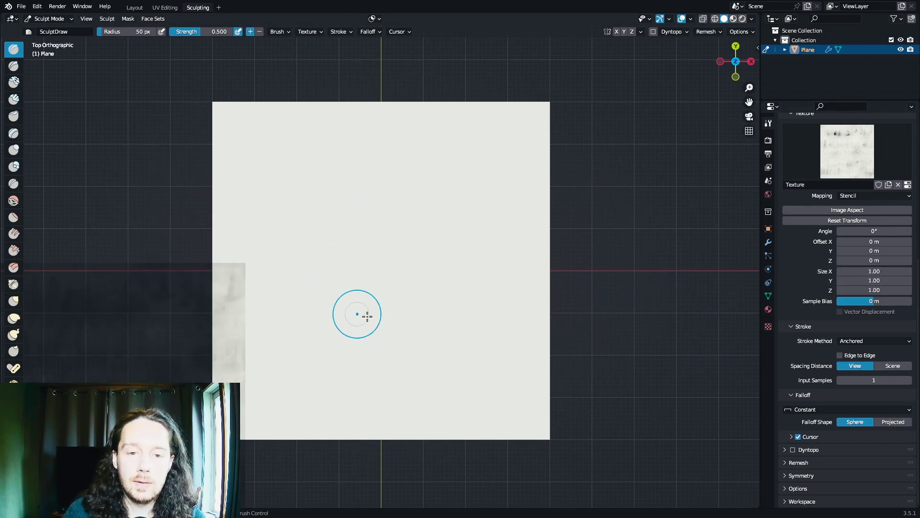
- Position the hieroglyph stencil over the plane and begin editing the brush Strength value
right_click_drag(170, 374, 426, 257)
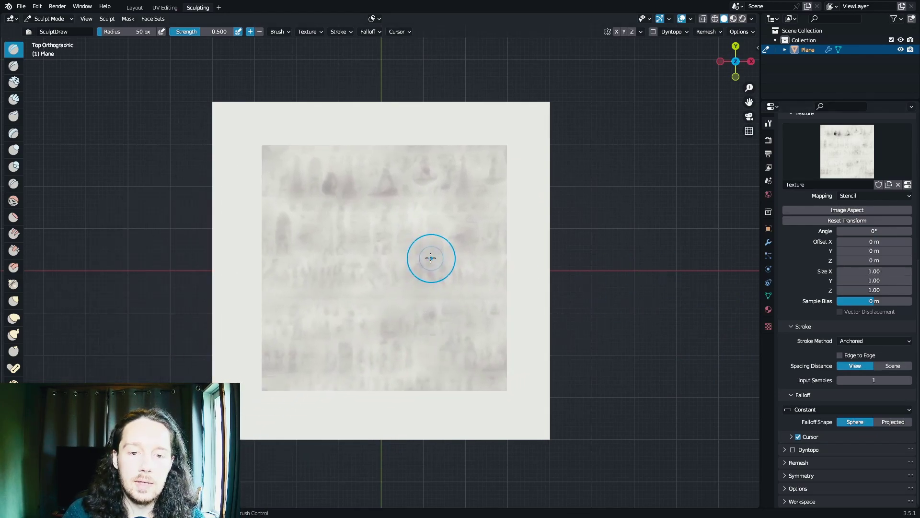
right_click_drag(397, 287, 437, 295)
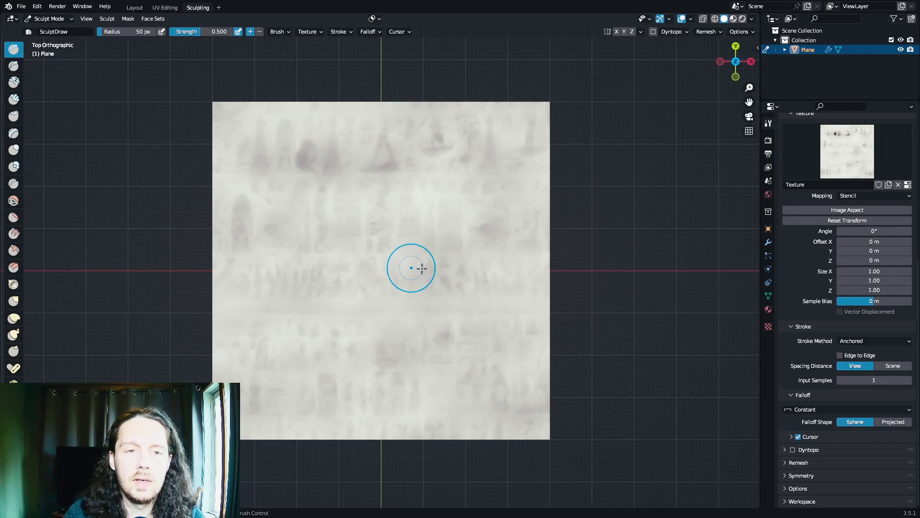
double_click(208, 31)
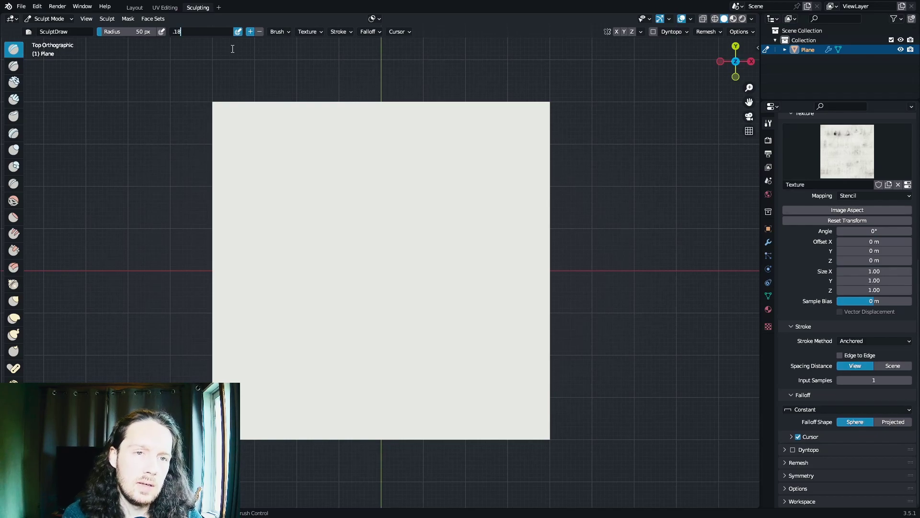
- Set strength 0.18 and radius 500 px, then stamp the hieroglyph relief across the plane
type(".18")
key("Return")
type("f500")
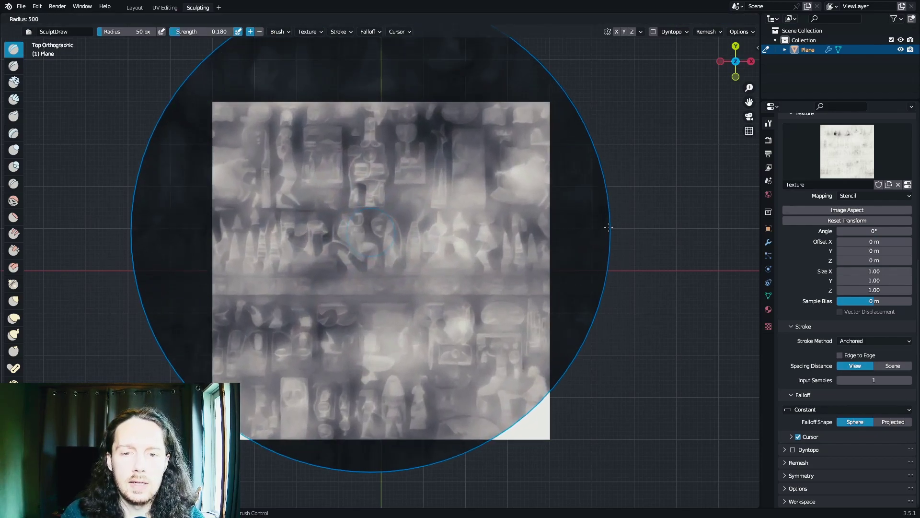
key("Return")
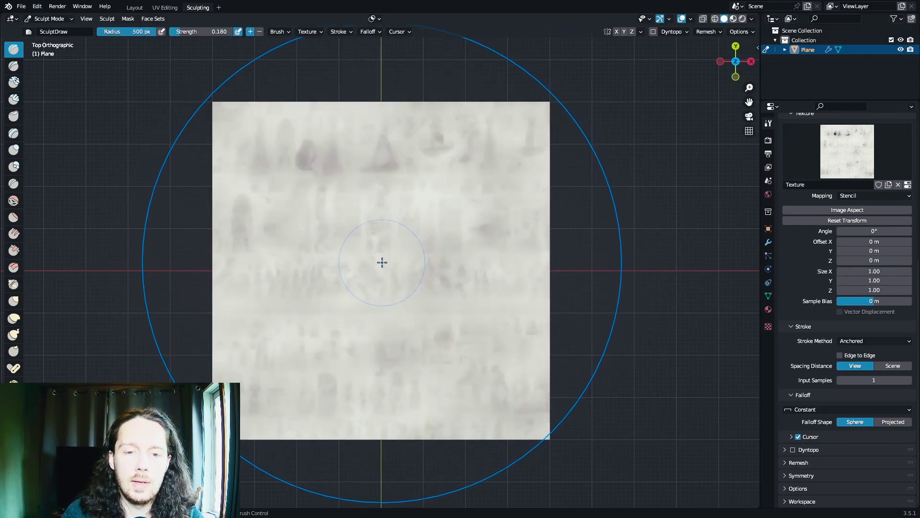
mouse_move(380, 260)
left_mouse_down()
mouse_move(224, 124)
mouse_move(202, 62)
left_mouse_up()
mouse_move(620, 359)
middle_mouse_down()
mouse_move(551, 312)
mouse_move(475, 288)
mouse_move(519, 236)
mouse_move(480, 233)
middle_mouse_up()
- Orbit to inspect the relief and expand the plane's Multires modifier panel
mouse_move(497, 266)
middle_mouse_down()
mouse_move(537, 326)
mouse_move(532, 267)
middle_mouse_up()
left_click(768, 243)
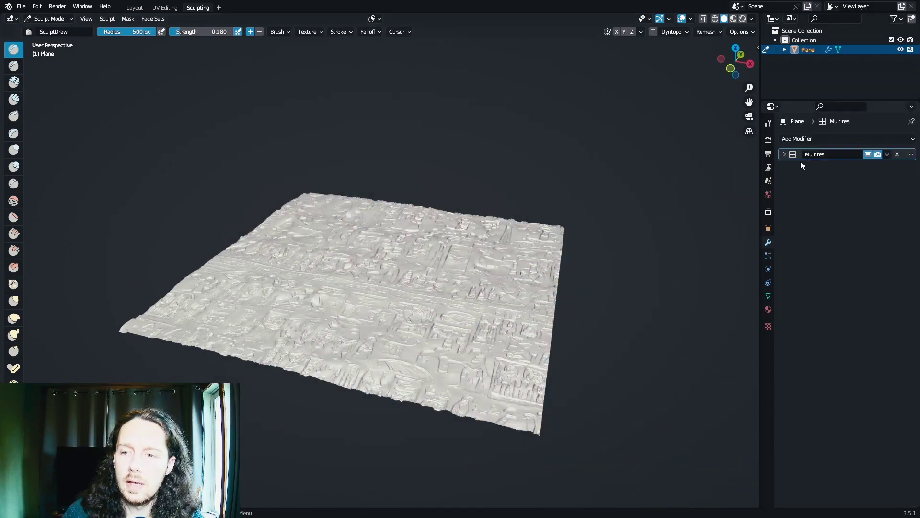
left_click(785, 154)
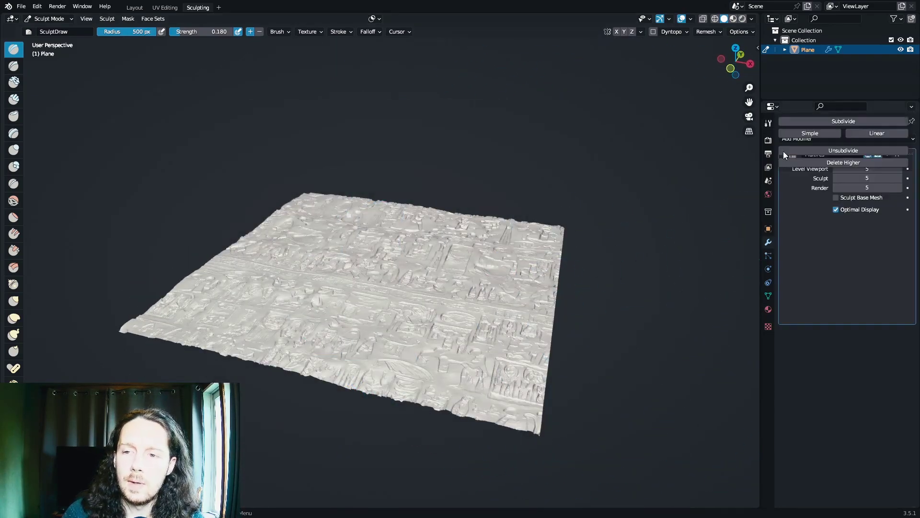
- Enable Sculpt Base Mesh on the Multires modifier, then orbit to inspect the relief
left_click(836, 197)
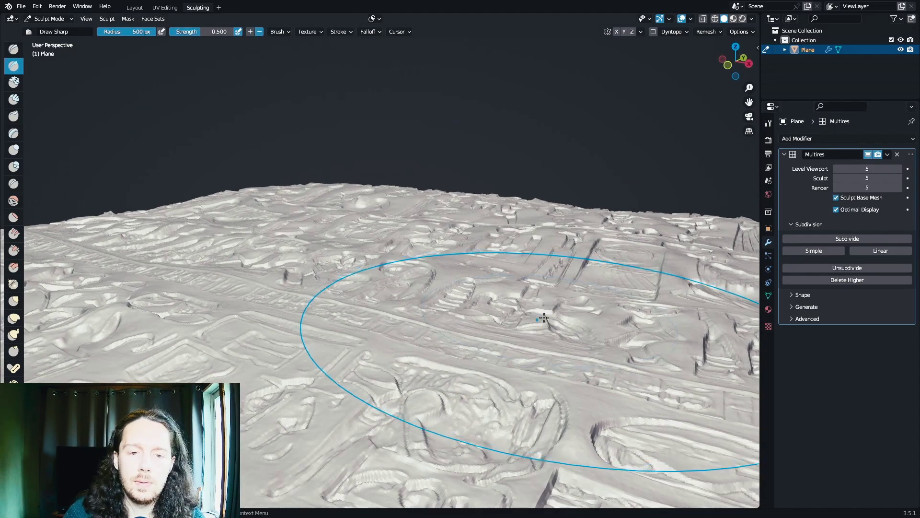
mouse_move(492, 308)
middle_mouse_down()
mouse_move(469, 335)
mouse_move(446, 285)
mouse_move(222, 308)
mouse_move(361, 346)
mouse_move(384, 312)
mouse_move(441, 300)
middle_mouse_up()
scroll(460, 321, "down", 4)
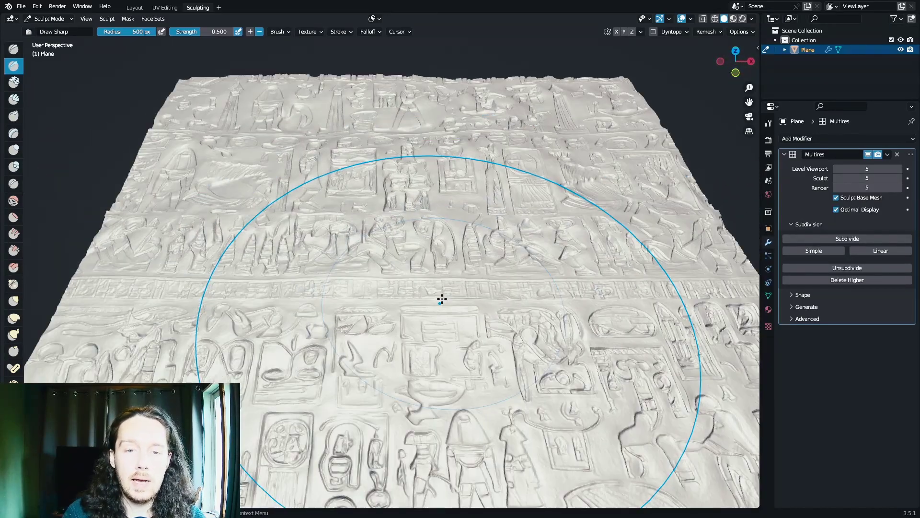
mouse_move(456, 344)
middle_mouse_down()
mouse_move(456, 355)
mouse_move(438, 339)
mouse_move(370, 331)
mouse_move(383, 456)
mouse_move(354, 251)
middle_mouse_up()
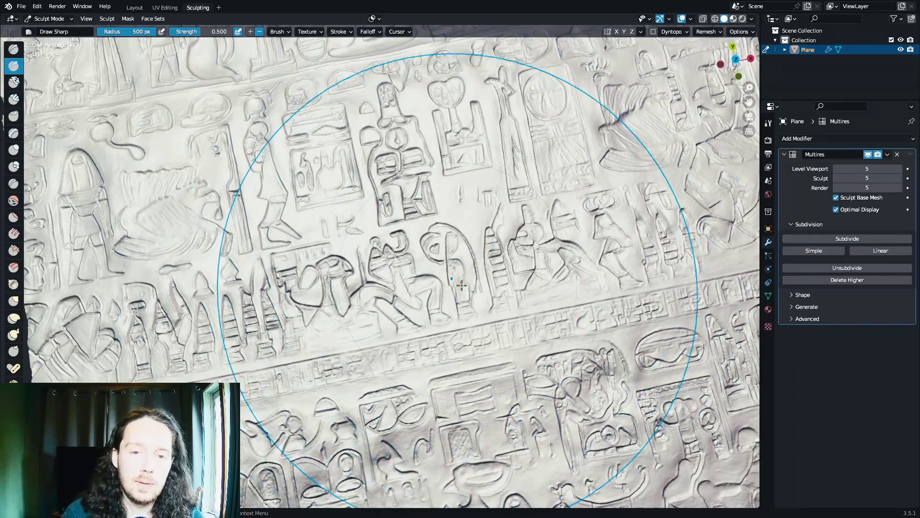
middle_click_drag(431, 250, 532, 260)
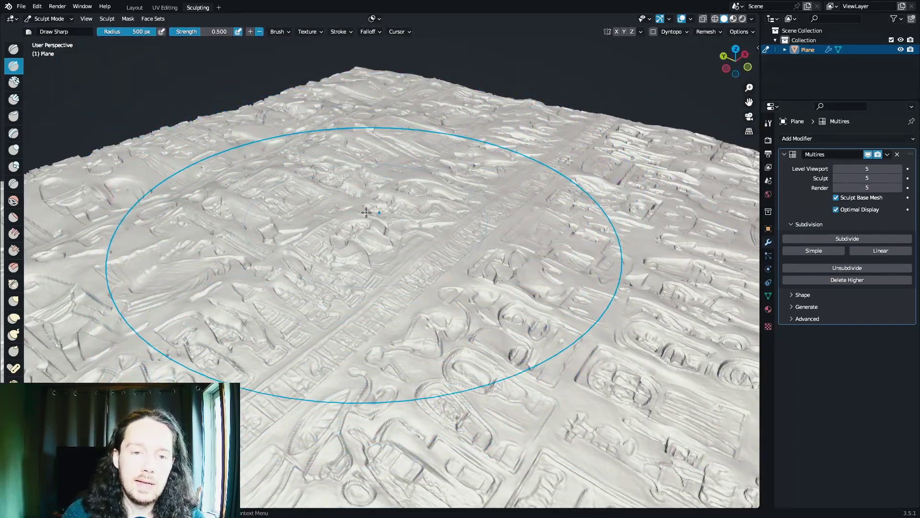
mouse_move(366, 211)
middle_mouse_down()
mouse_move(335, 225)
mouse_move(378, 216)
middle_mouse_up()
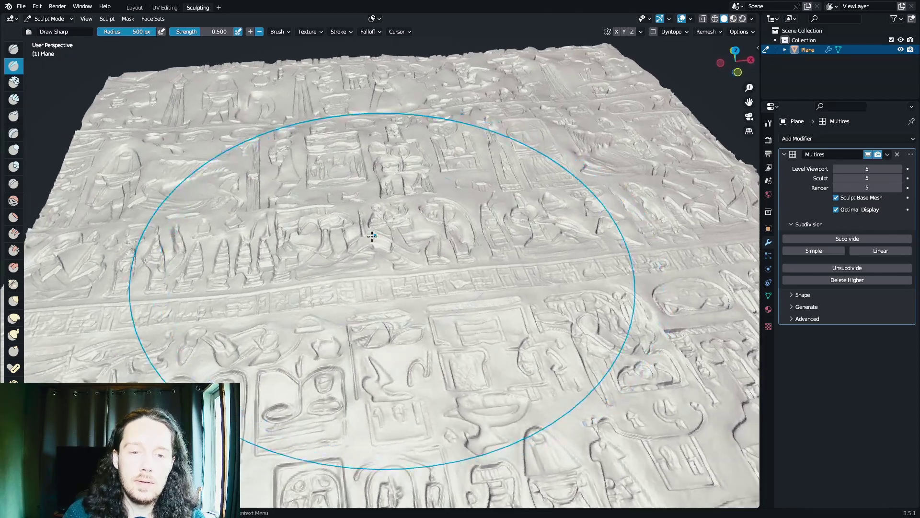
- Select the Grab brush, orbit around the whole relief plane, and undo the stray grab stroke
left_click(13, 301)
middle_click_drag(411, 267, 476, 234)
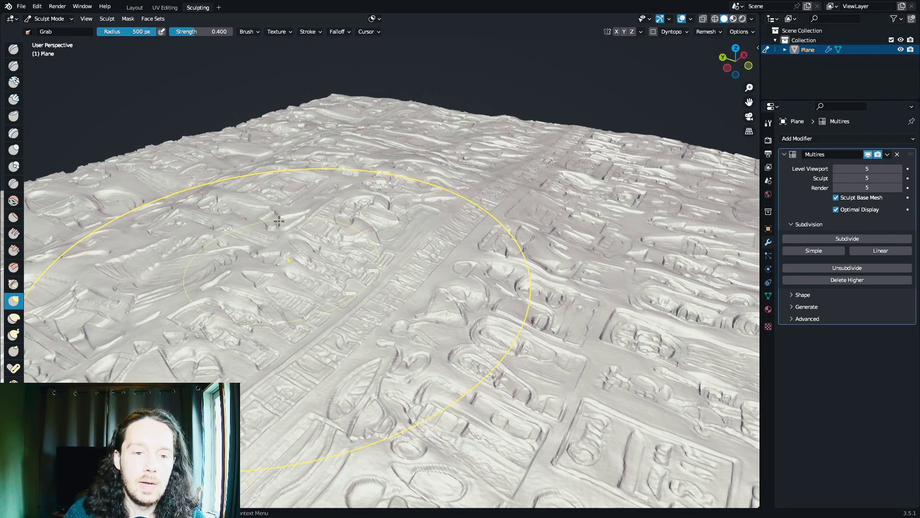
middle_click_drag(561, 211, 518, 294)
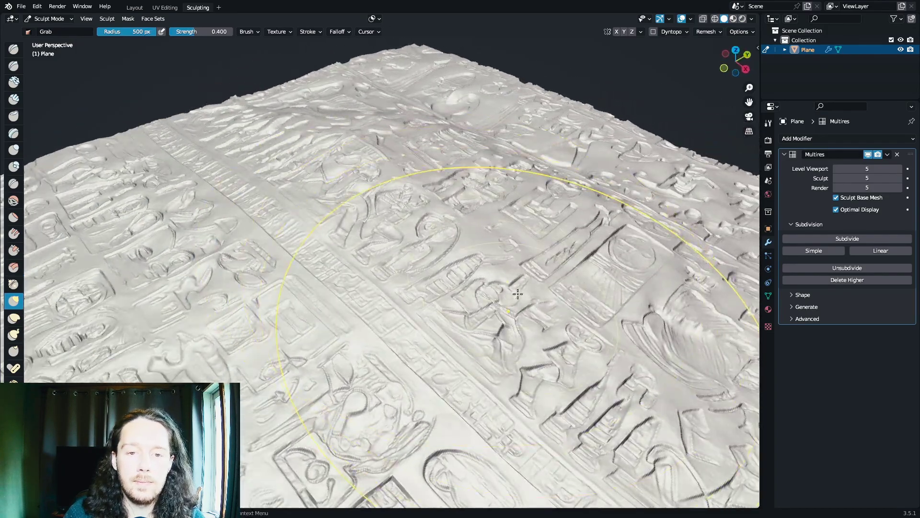
scroll(384, 277, "down", 6)
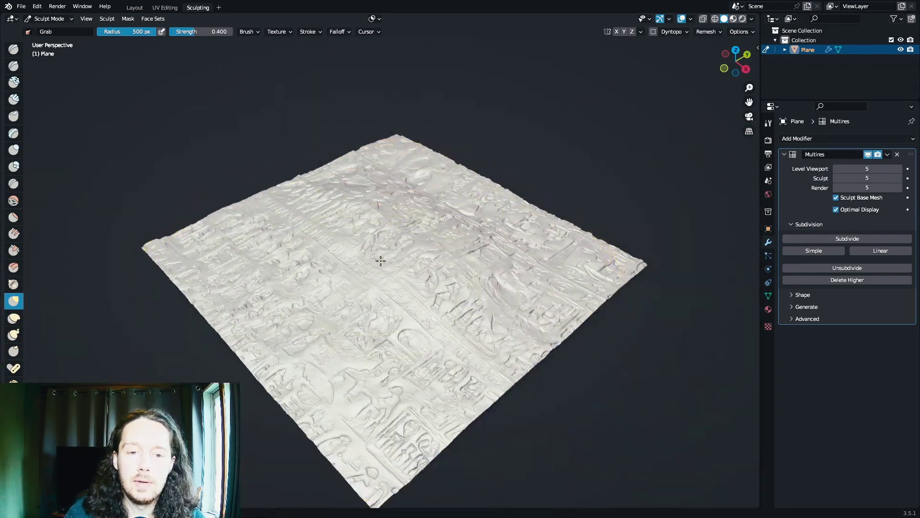
middle_click_drag(381, 260, 475, 259)
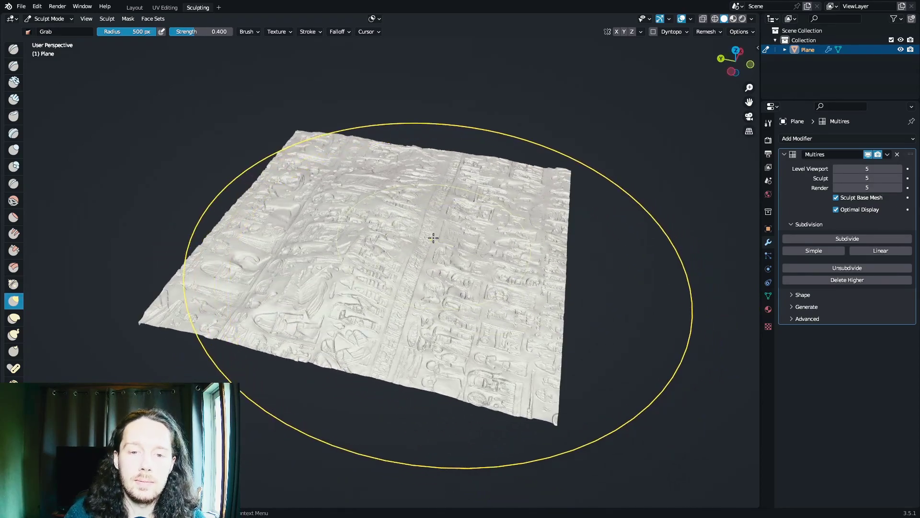
key("ctrl+z")
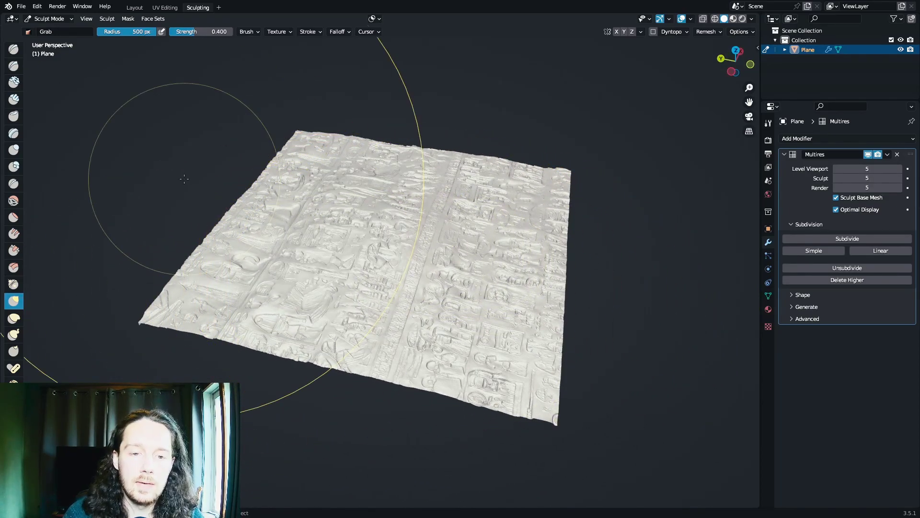
- Orbit around the coloured hieroglyph plane in object mode, including a straight-down top view
middle_click_drag(184, 179, 181, 177)
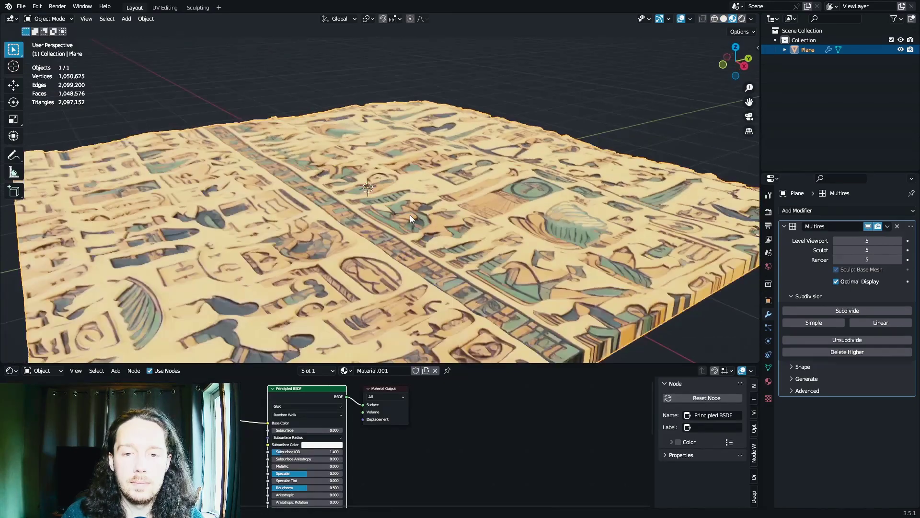
middle_click_drag(409, 218, 433, 228)
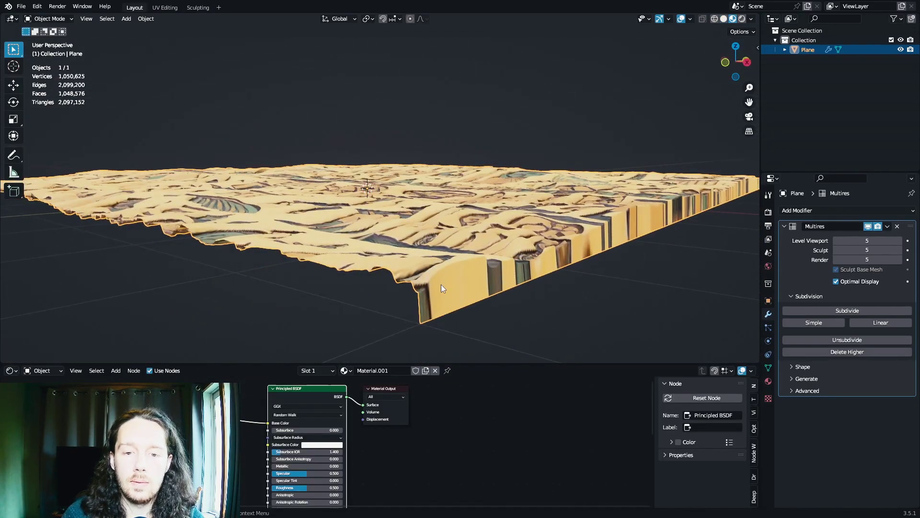
middle_click_drag(516, 271, 387, 186)
middle_click_drag(380, 267, 381, 240)
middle_click_drag(435, 168, 411, 202)
key("KP_7")
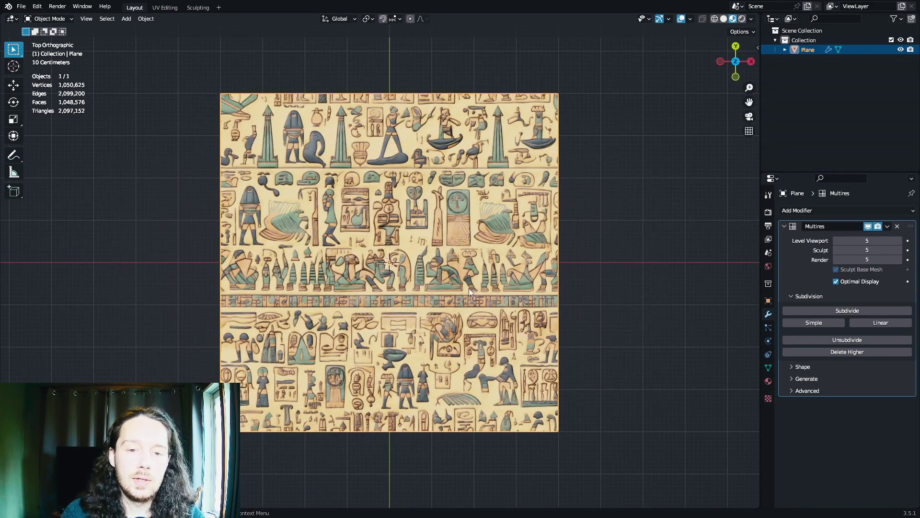
middle_click_drag(469, 289, 537, 264)
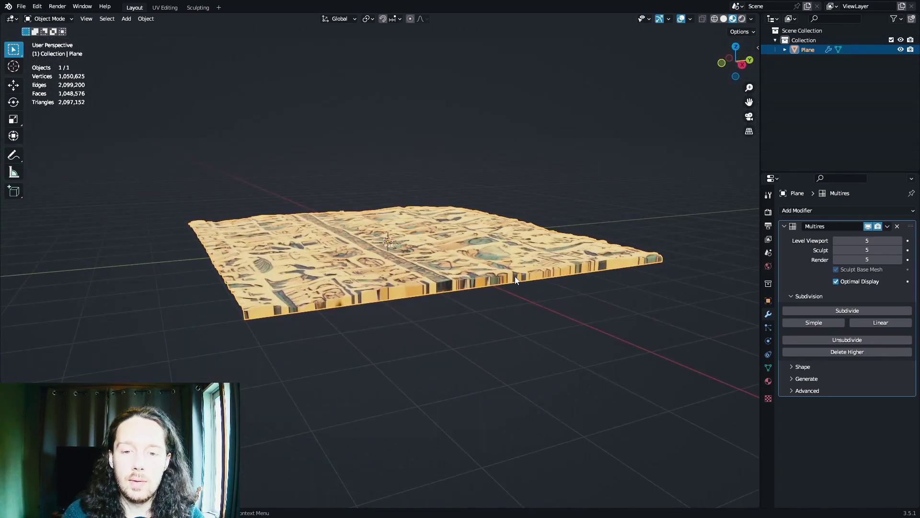
- Apply the Multires modifier permanently to the plane
left_click(887, 226)
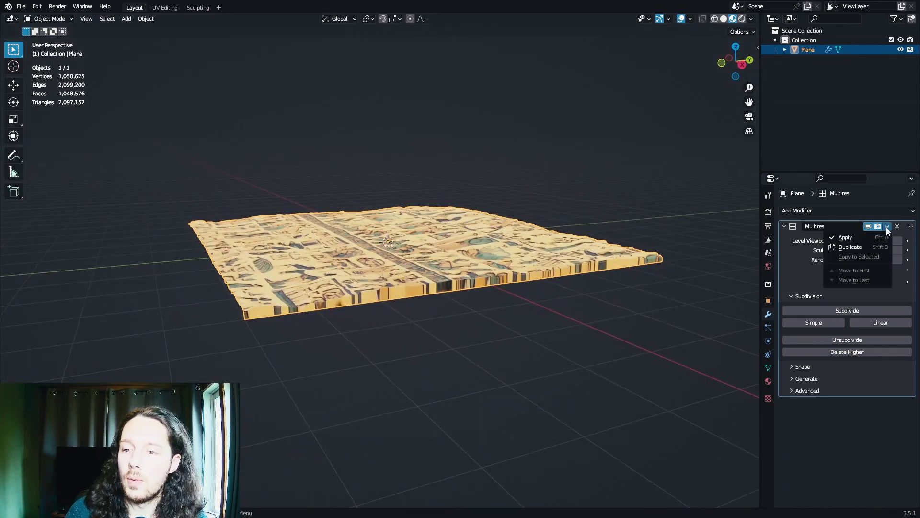
left_click(855, 239)
middle_click_drag(525, 297, 490, 289)
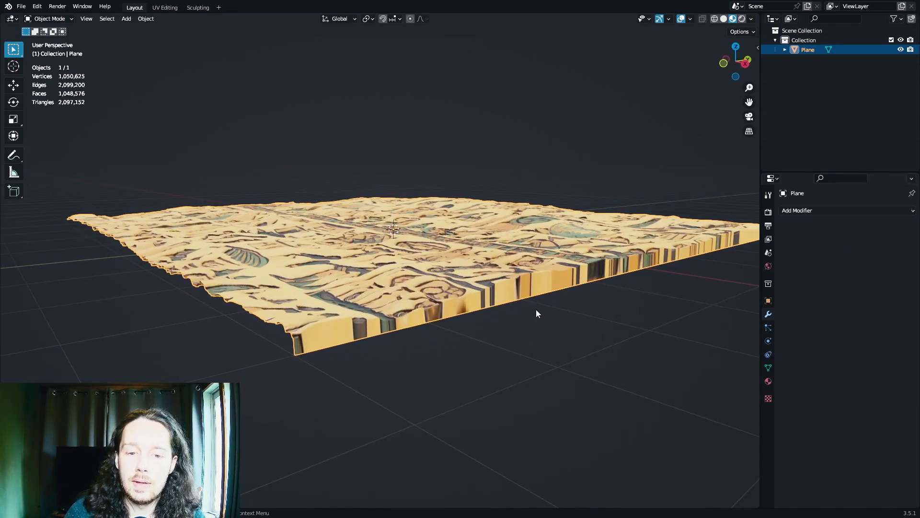
- In Edit Mode, select and delete the plane's side-wall faces
key("Tab")
left_click(341, 334, "alt")
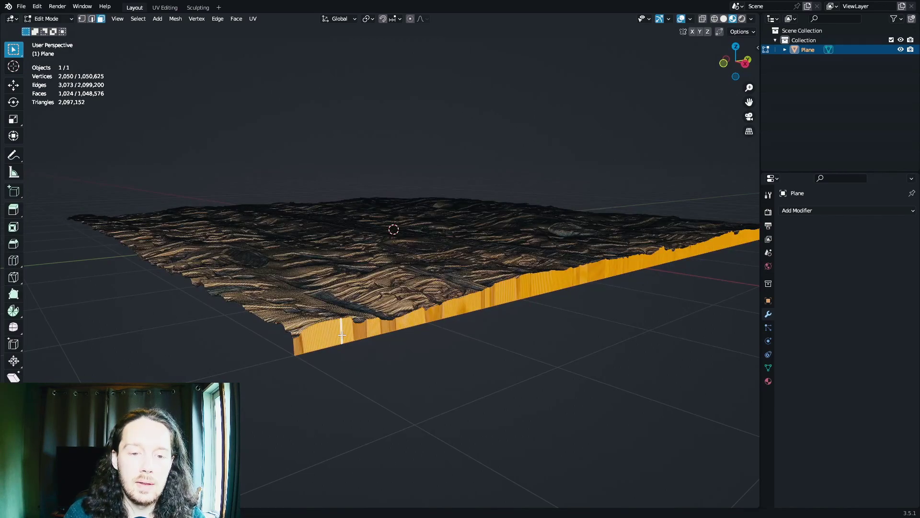
middle_click_drag(620, 293, 575, 276)
key("x")
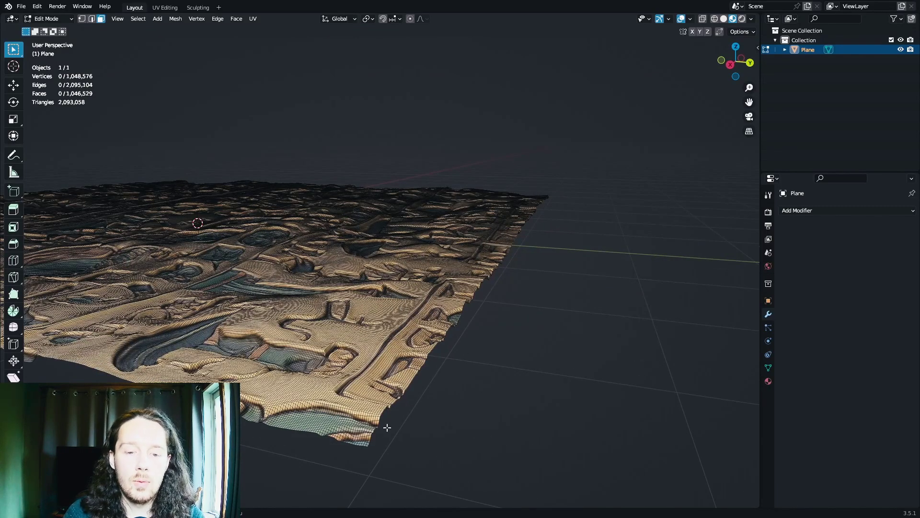
- Select all four border edge loops of the plane in edge mode
key("2")
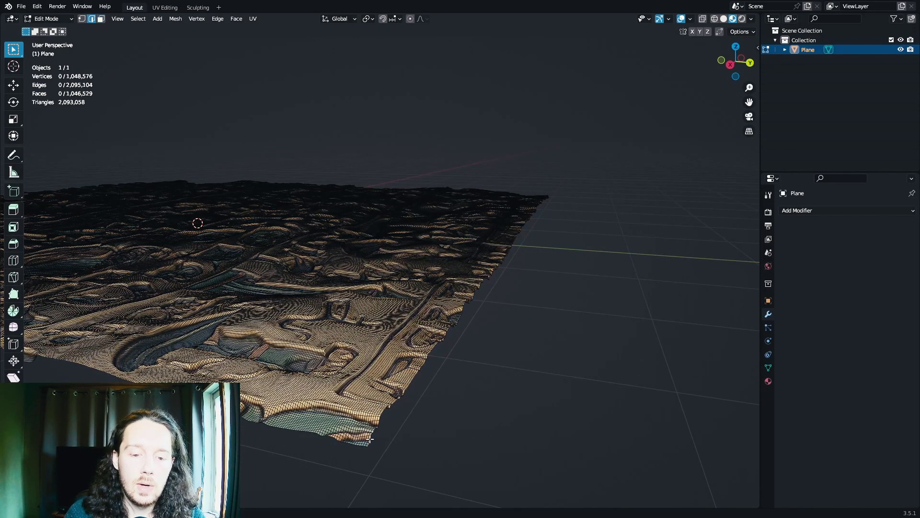
left_click(371, 445, "alt")
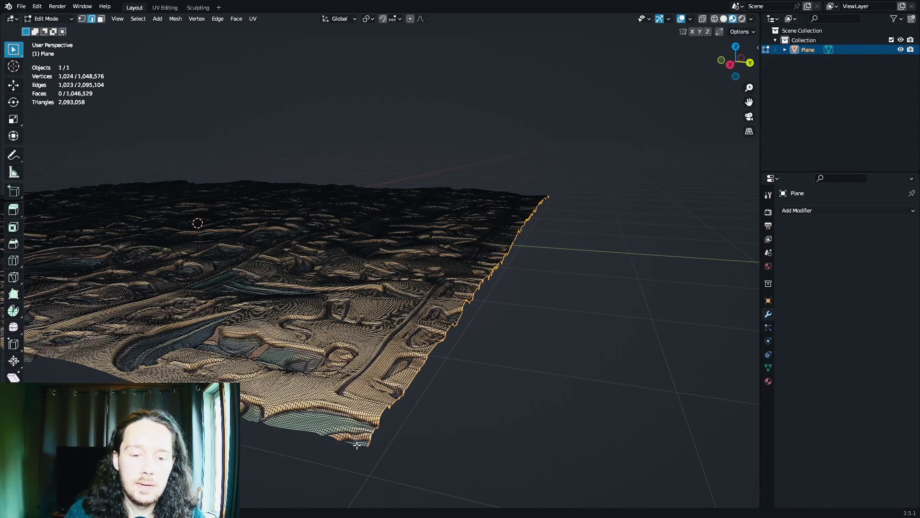
left_click(357, 445, "alt+shift")
middle_click_drag(313, 417, 338, 460)
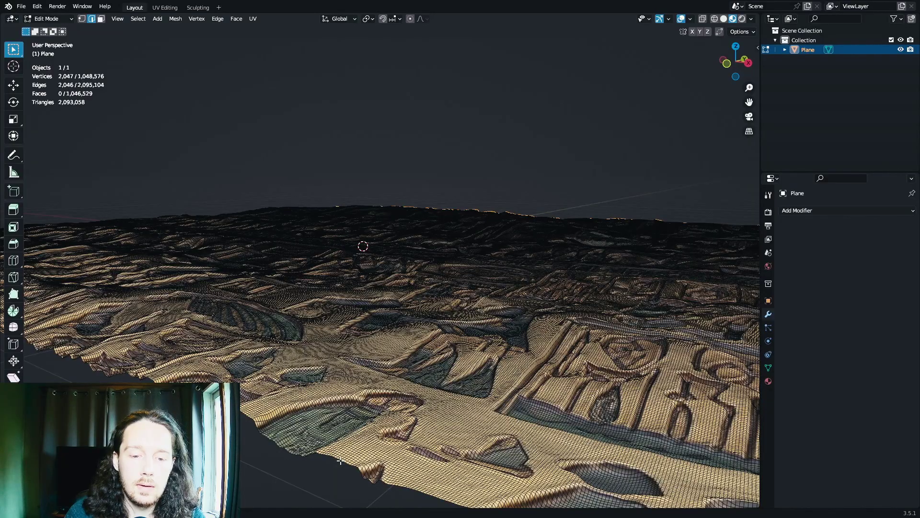
left_click(342, 460, "alt+shift")
middle_click_drag(341, 460, 415, 441)
left_click(285, 379, "alt+shift")
mouse_move(441, 336)
middle_mouse_down()
mouse_move(418, 348)
mouse_move(424, 332)
middle_mouse_up()
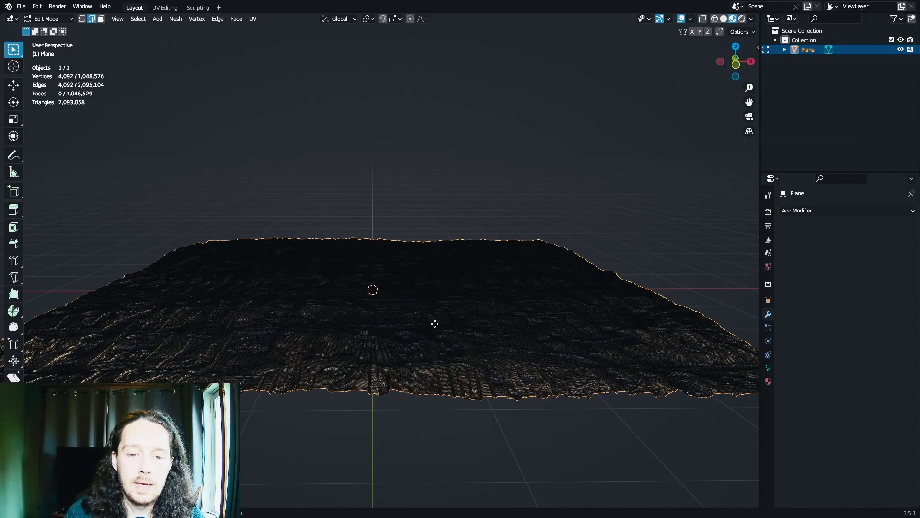
- Extrude the selected border edges downward along the plane's local Z
key("e")
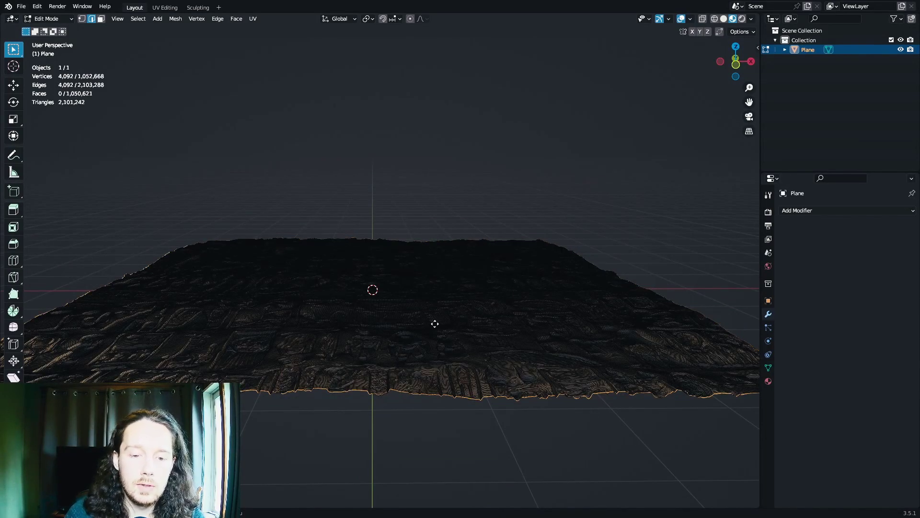
key("z")
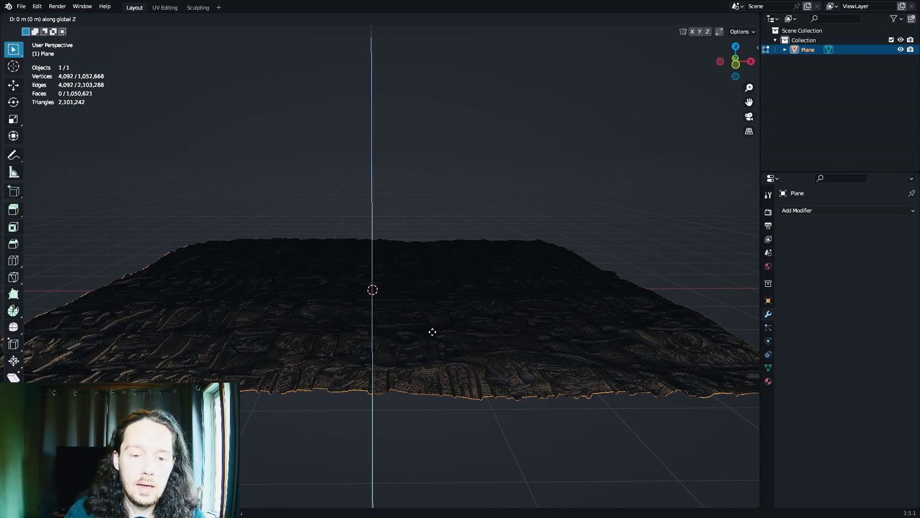
key("z")
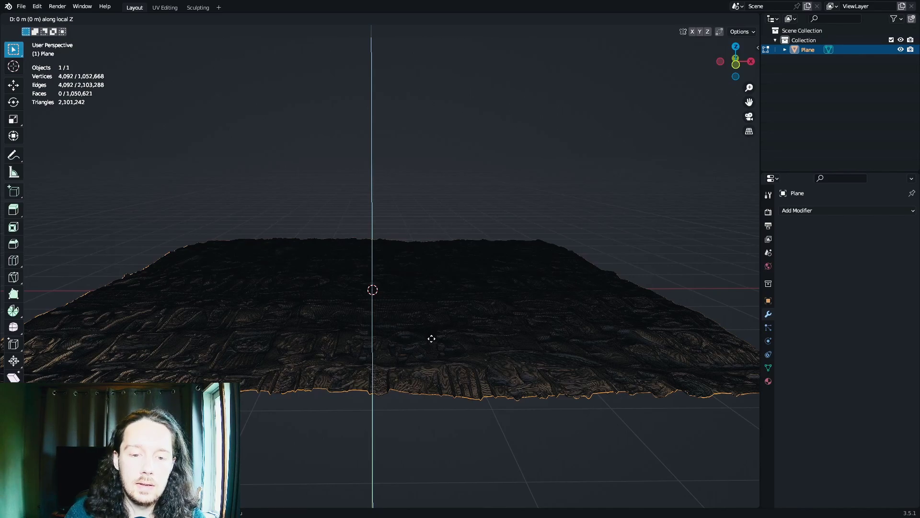
left_click(431, 338)
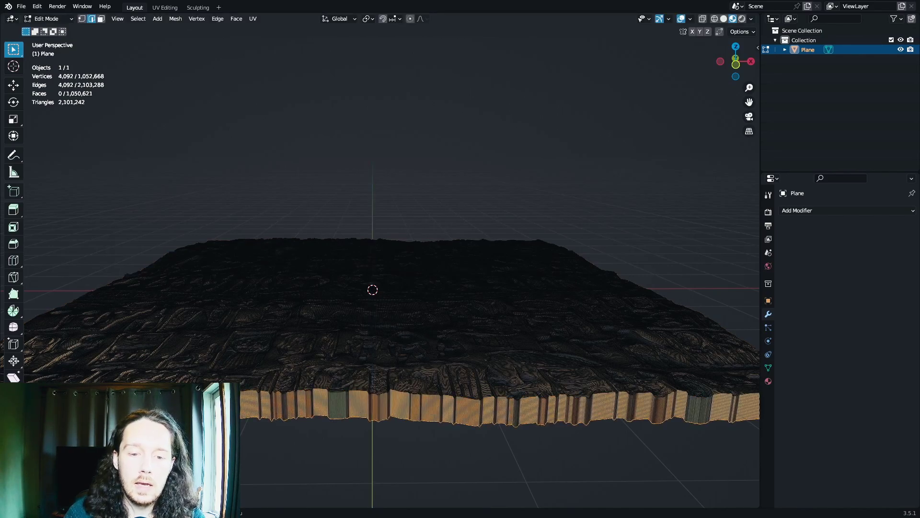
- Scale the extruded border to 0 on Z to flatten the tile's base
key("s")
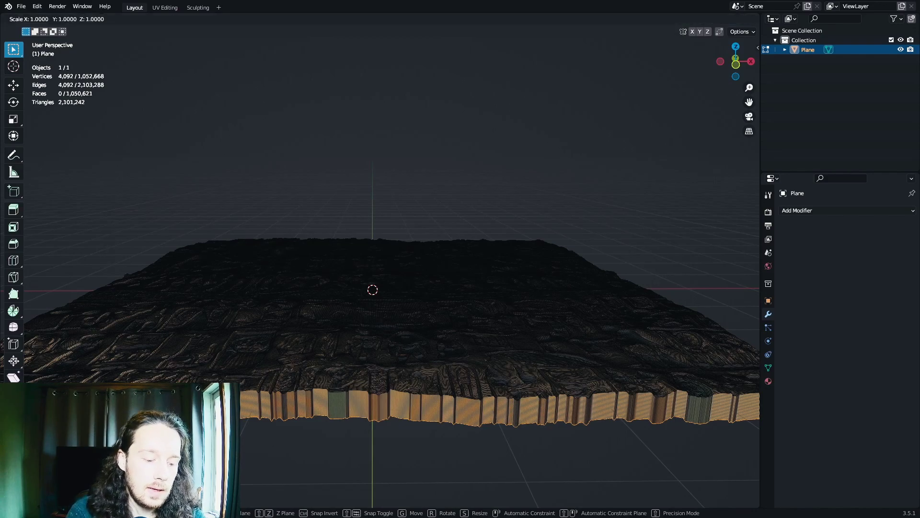
type("z")
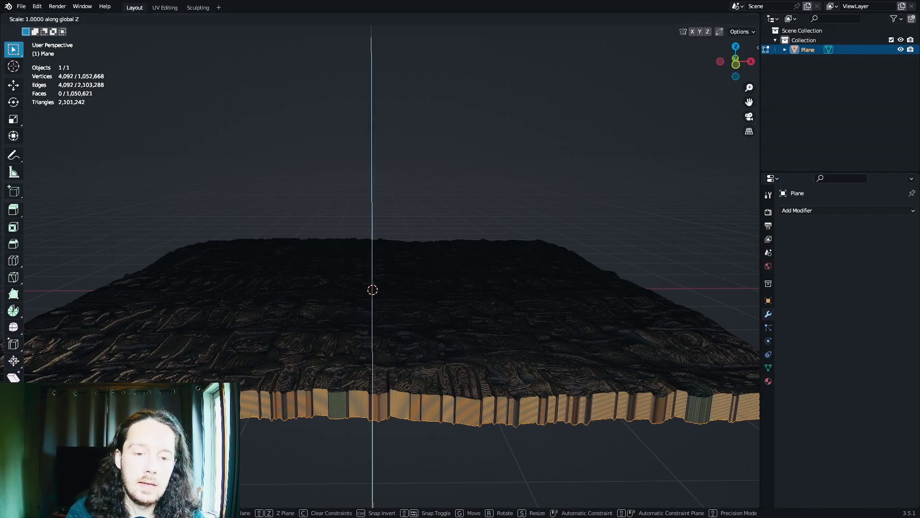
type("0")
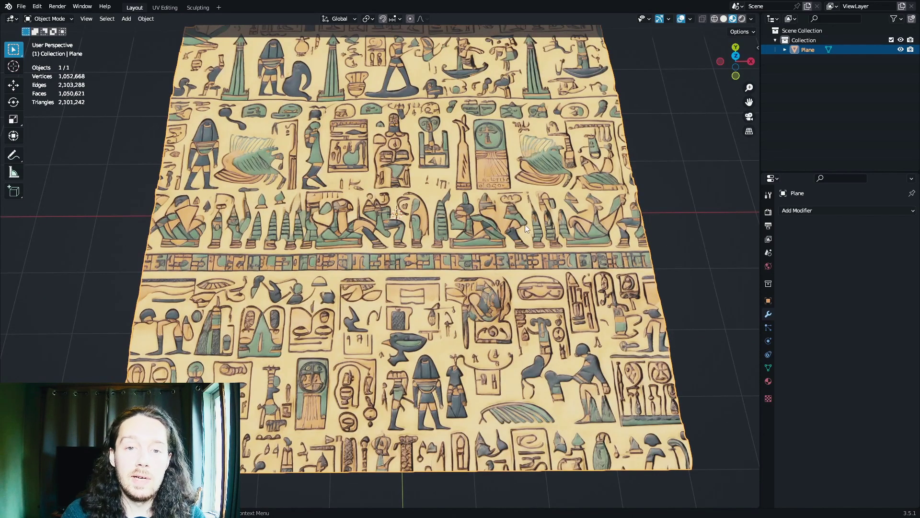
middle_click_drag(525, 224, 499, 257)
- Add an Array modifier copying the tile along X
left_click(804, 211)
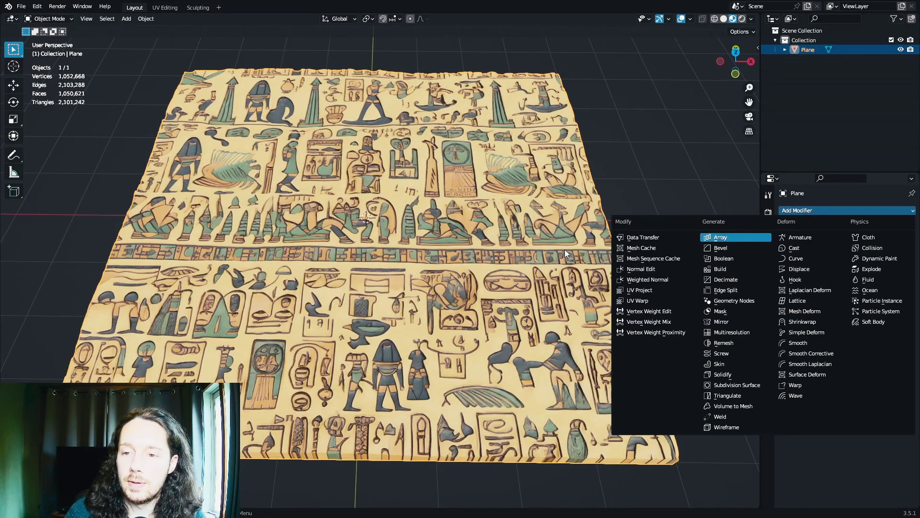
middle_click_drag(689, 226, 463, 227, "shift")
scroll(499, 212, "down", 1)
- Add a second Array modifier offset by 1 along Y for a 2x2 tiling
left_click(843, 211)
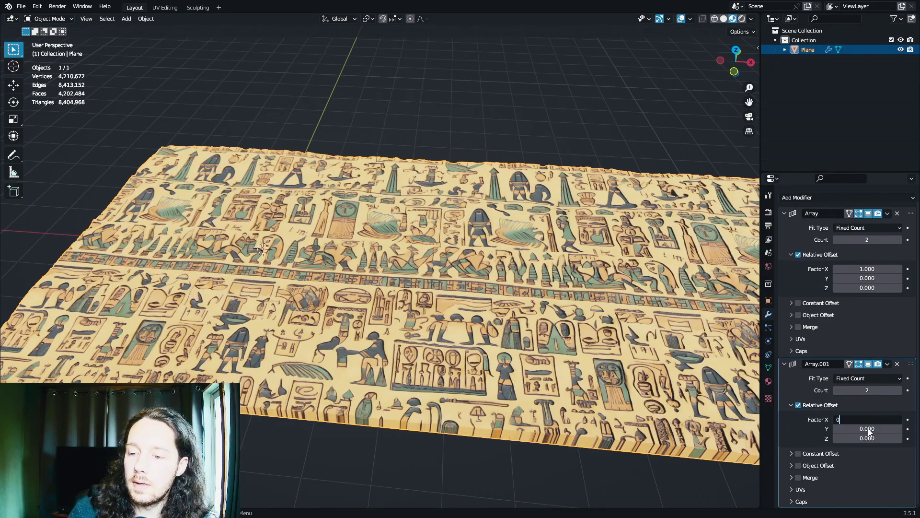
double_click(868, 429)
type("1")
key("Return")
middle_click_drag(335, 202, 476, 278)
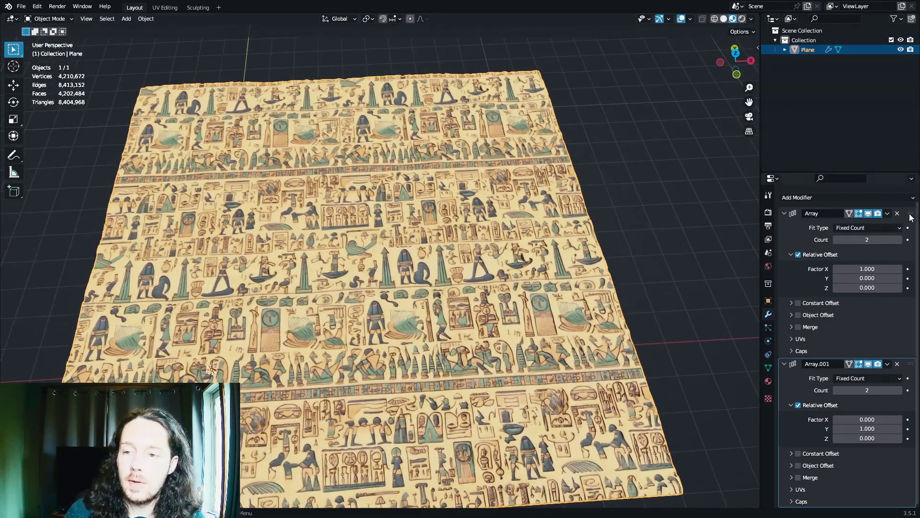
- Delete both Array modifiers from the tile and add a Decimate modifier
left_click(897, 213)
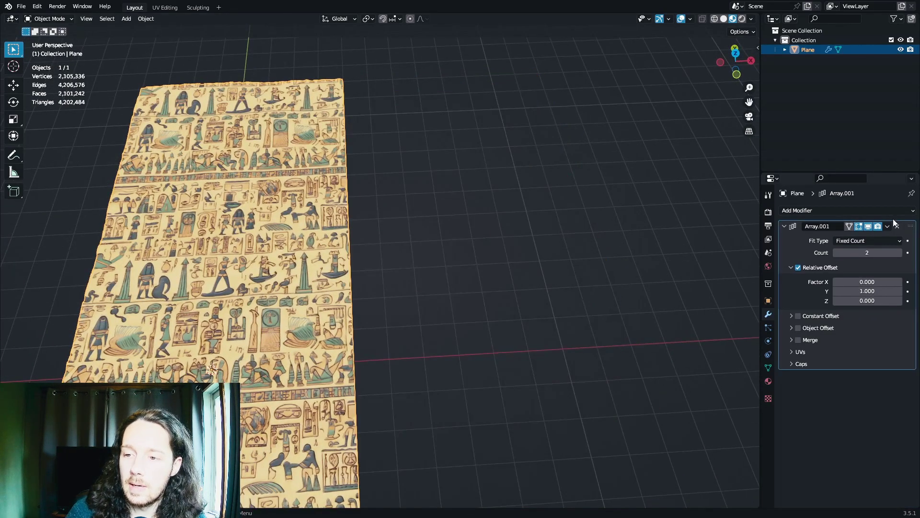
left_click(898, 214)
left_click(891, 210)
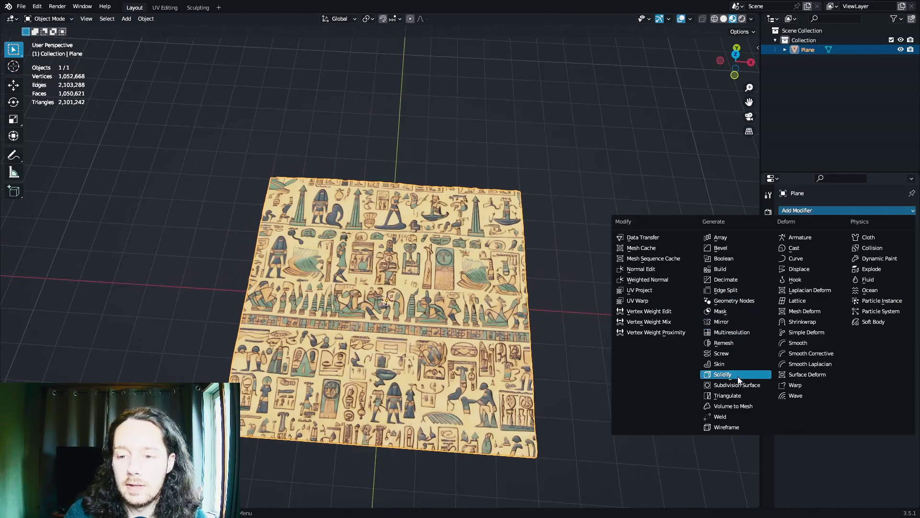
left_click(726, 280)
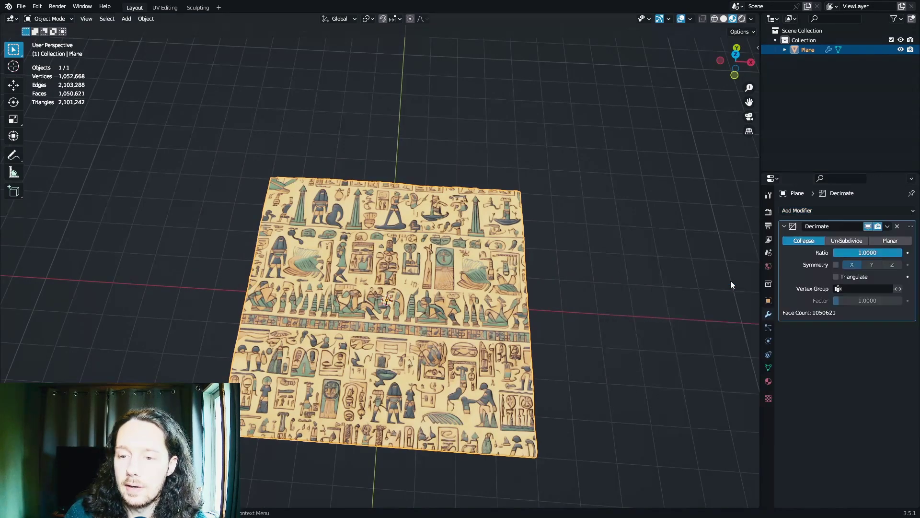
- Enable Triangulate and set the Decimate ratio to 0.4
left_click(863, 252)
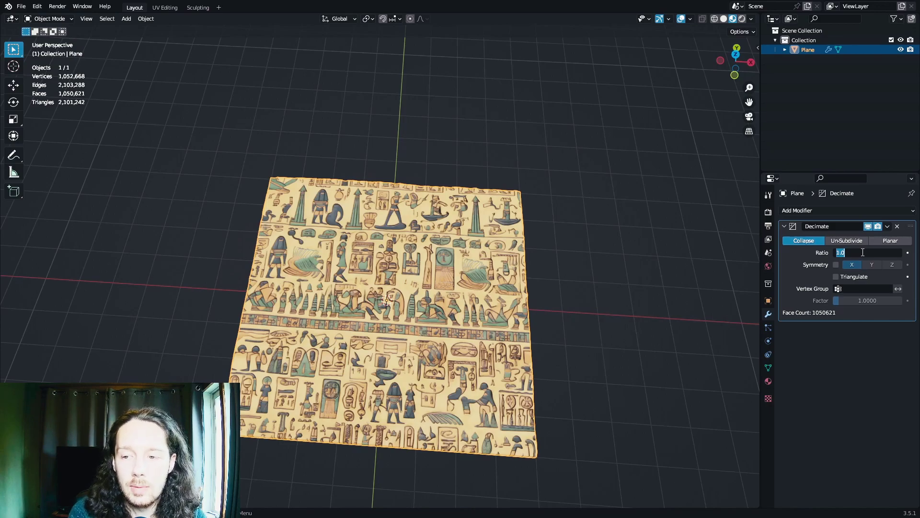
left_click(836, 276)
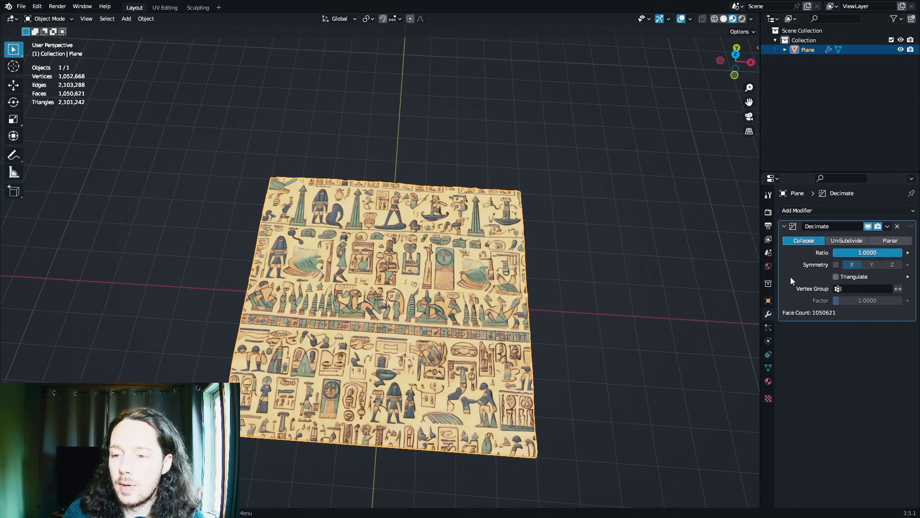
left_click(868, 251)
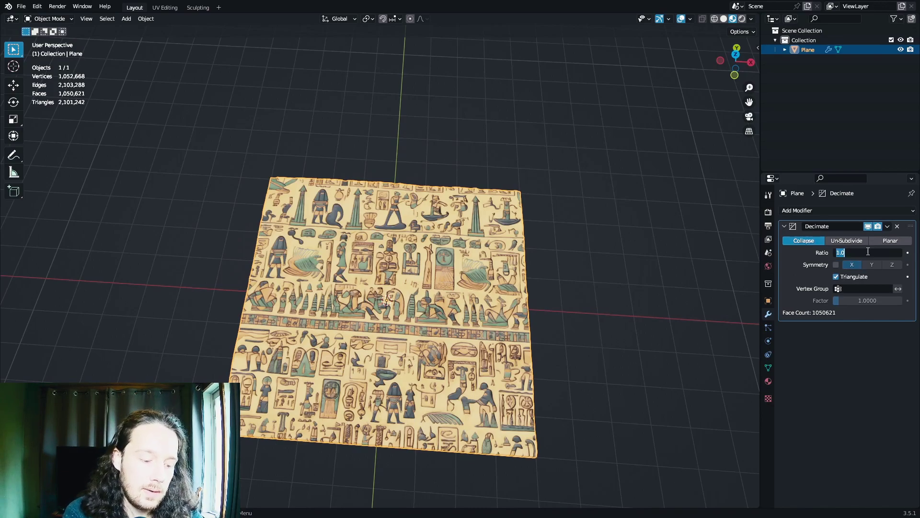
type(".4")
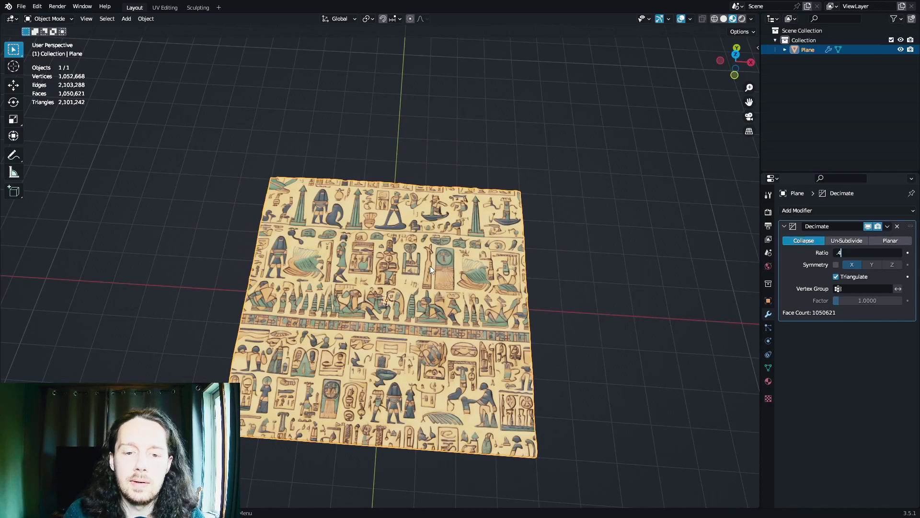
key("Return")
- Inspect the decimated tile and apply the Decimate modifier, leaving 840,496 faces
scroll(430, 265, "up", 10)
middle_click_drag(489, 157, 361, 394, "shift")
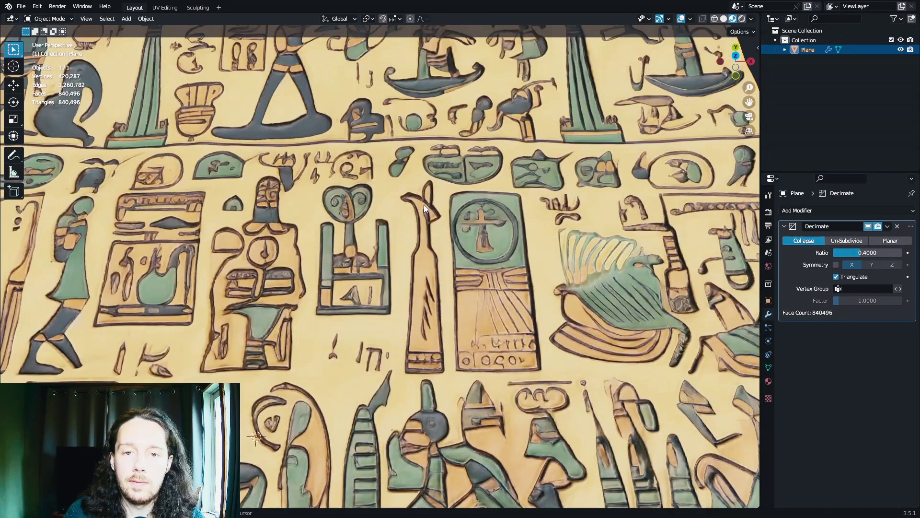
middle_click_drag(287, 109, 527, 142, "shift")
scroll(404, 337, "down", 3)
middle_click_drag(404, 337, 532, 235, "shift")
middle_click_drag(536, 143, 575, 249, "shift")
left_click(888, 226)
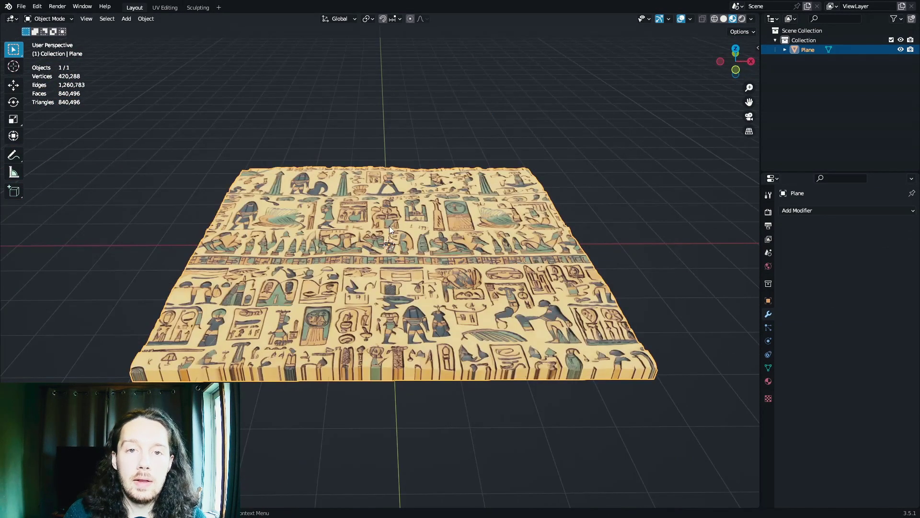
- Export the tile as FBX to Downloads, named egyptianTile.fbx
left_click(21, 6)
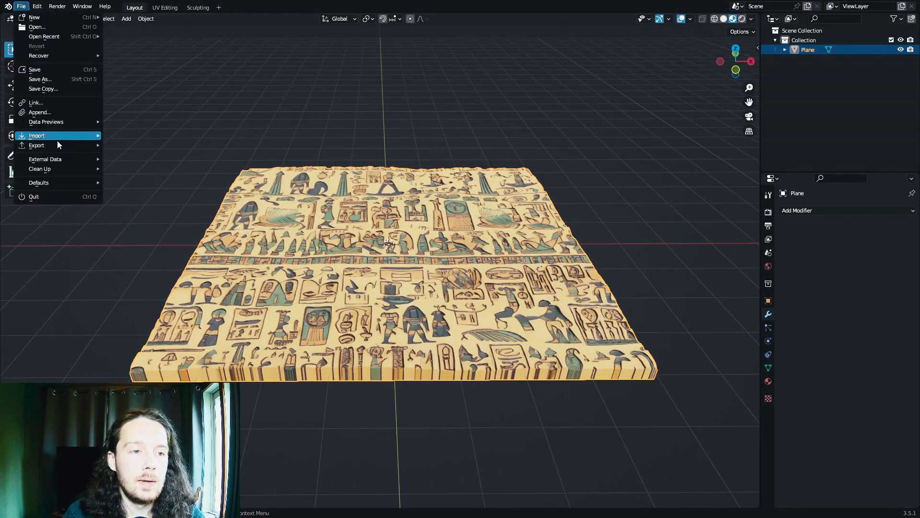
mouse_move(56, 146)
left_click(139, 231)
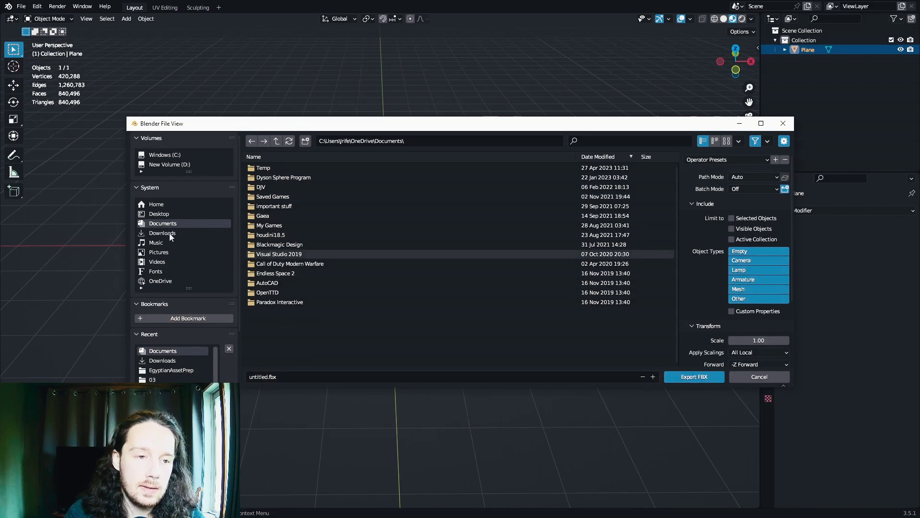
left_click_drag(389, 124, 345, 108)
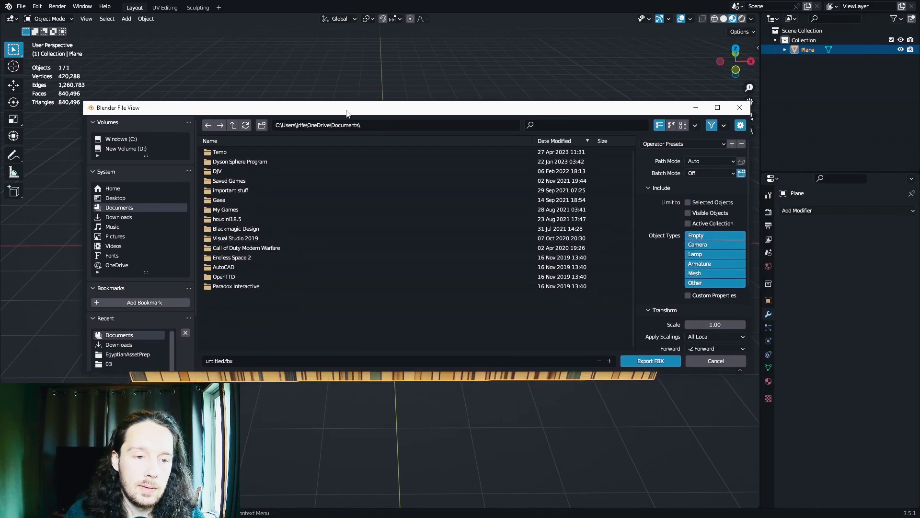
left_click(130, 345)
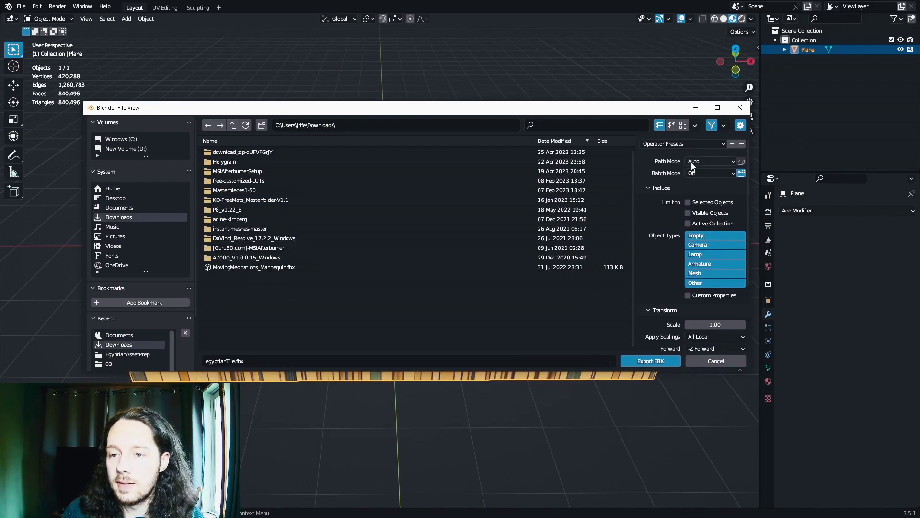
- Limit the FBX export to selected mesh objects, with Face smoothing and triangulated faces
left_click(670, 234)
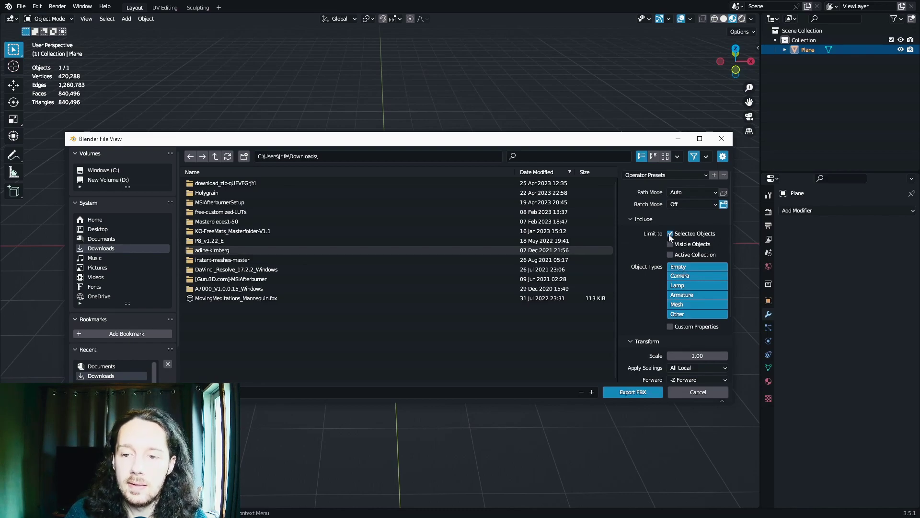
left_click(683, 268)
left_click(684, 303)
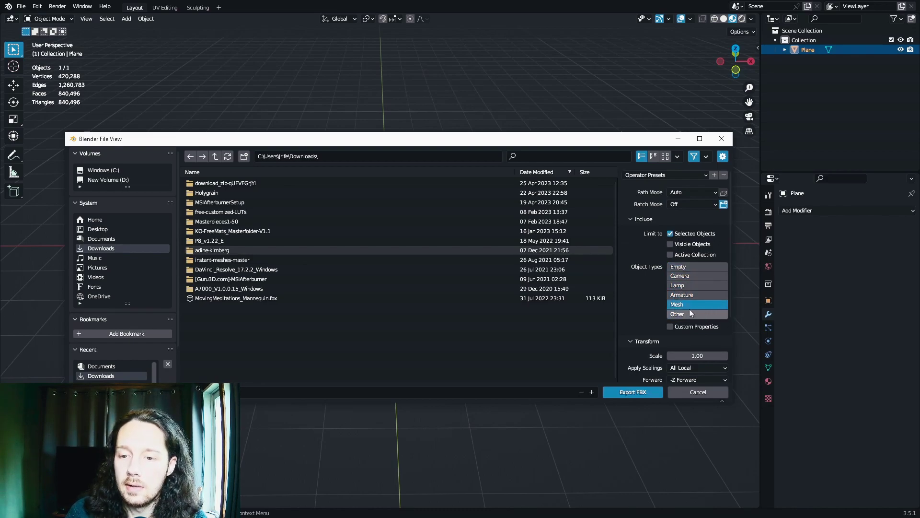
scroll(653, 301, "down", 5)
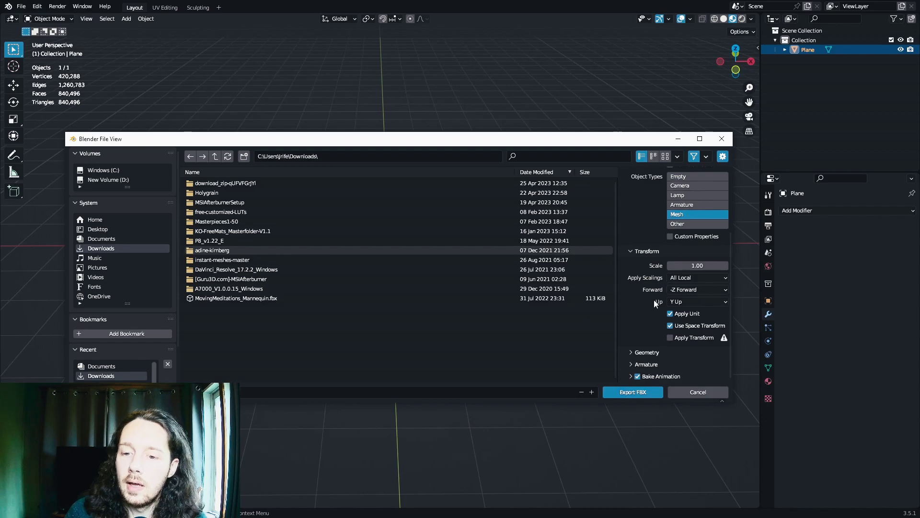
left_click(644, 352)
scroll(640, 318, "down", 3)
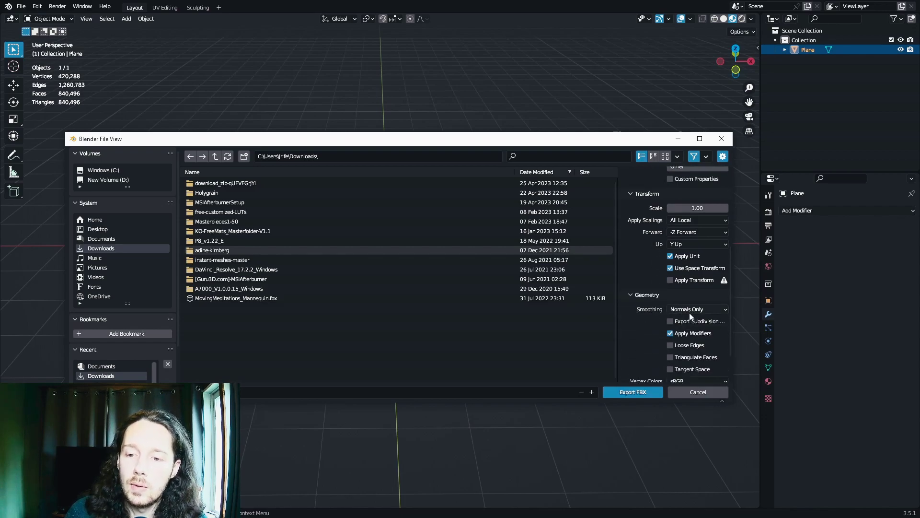
left_click(693, 312)
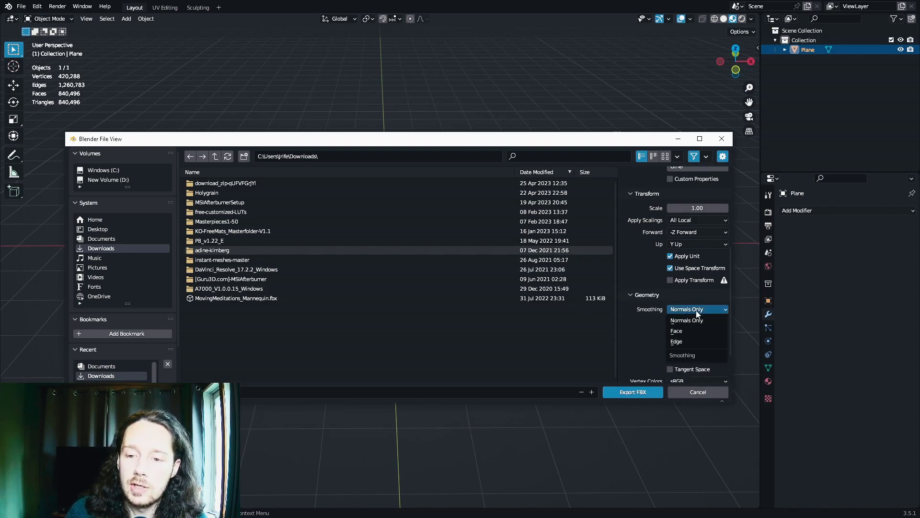
left_click(678, 334)
scroll(647, 308, "down", 2)
left_click(669, 318)
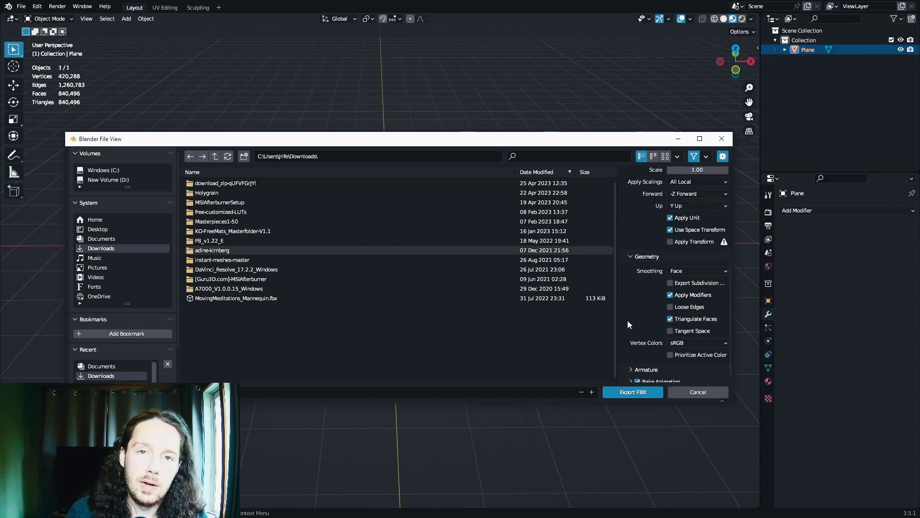
scroll(660, 318, "down", 1)
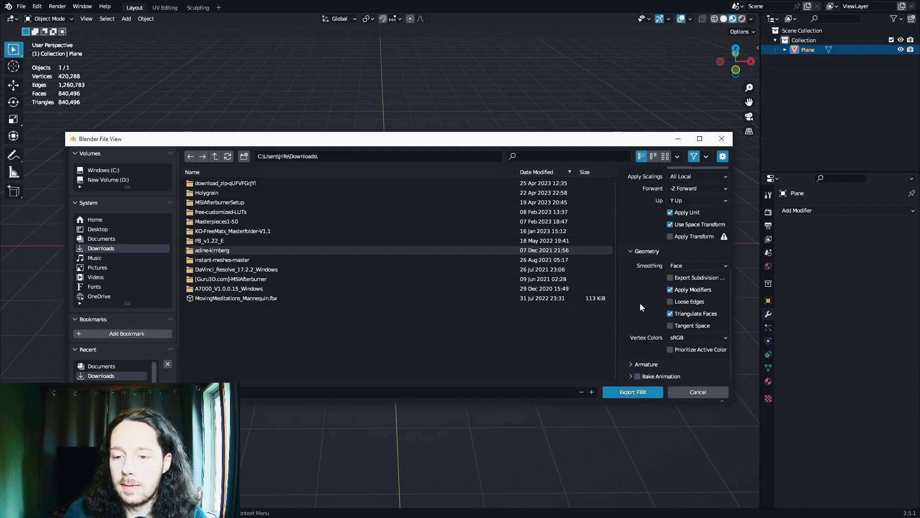
scroll(640, 303, "up", 7)
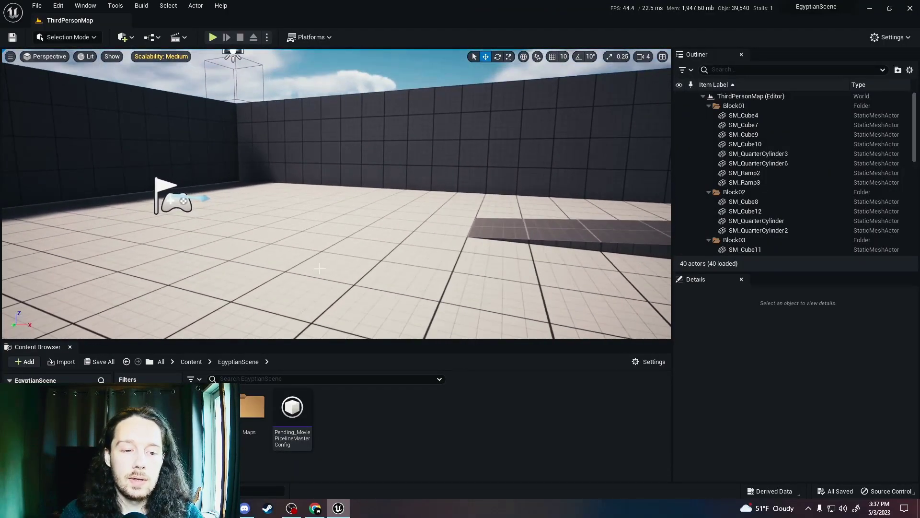
- Import egyptianTile.fbx from Downloads into EgyptianScene with Build Nanite enabled, then move the warnings log aside
left_click(61, 362)
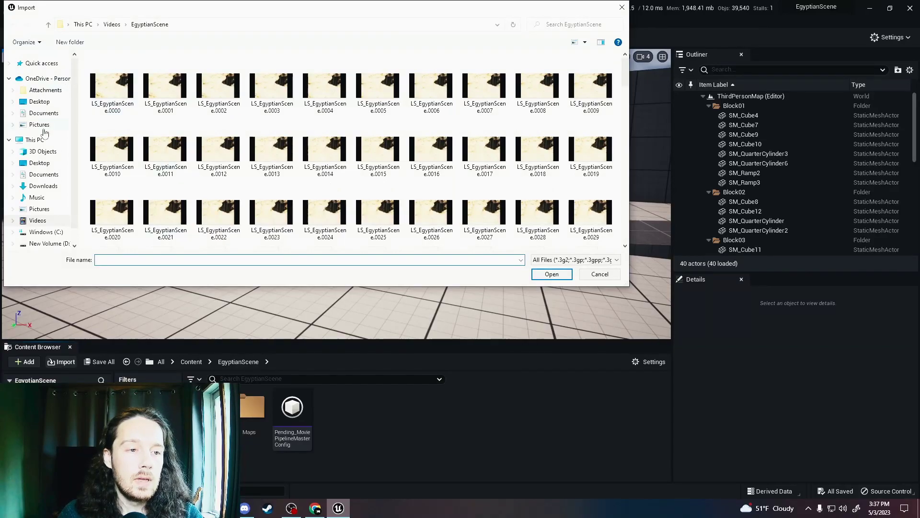
left_click(42, 186)
left_click(144, 83)
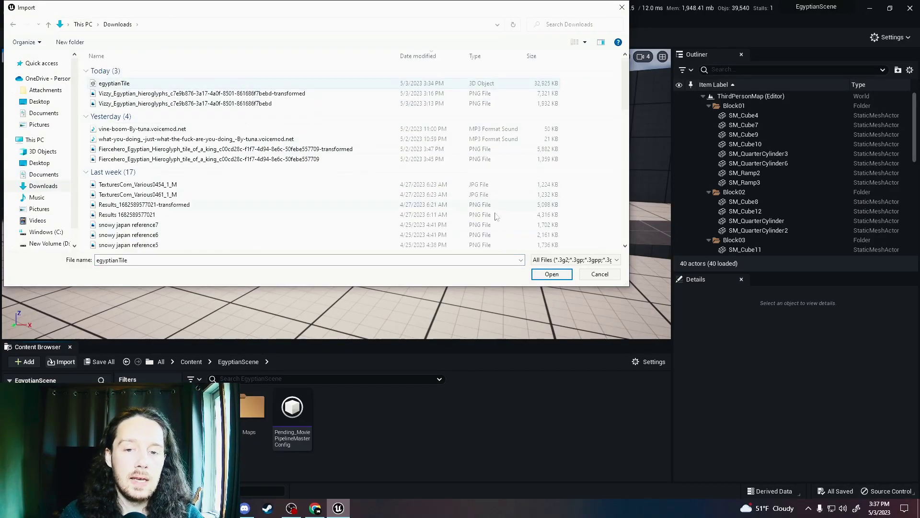
left_click(547, 273)
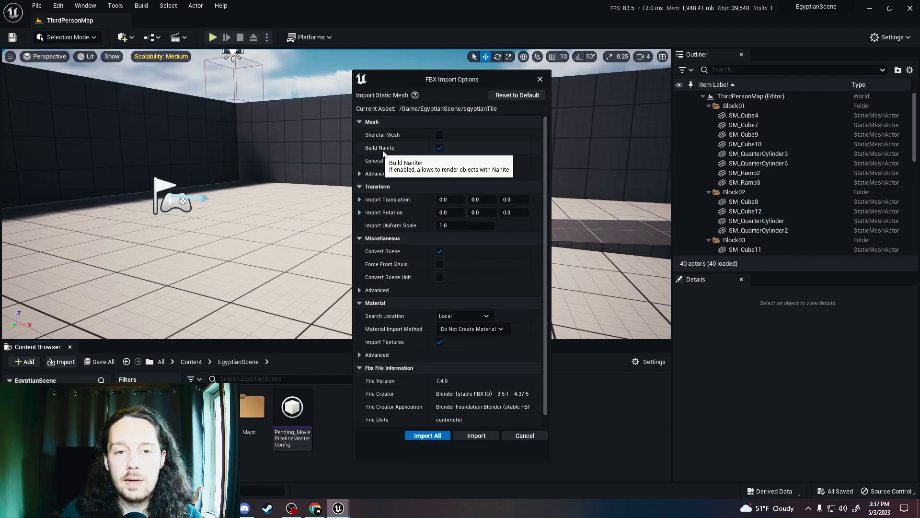
scroll(410, 246, "down", 1)
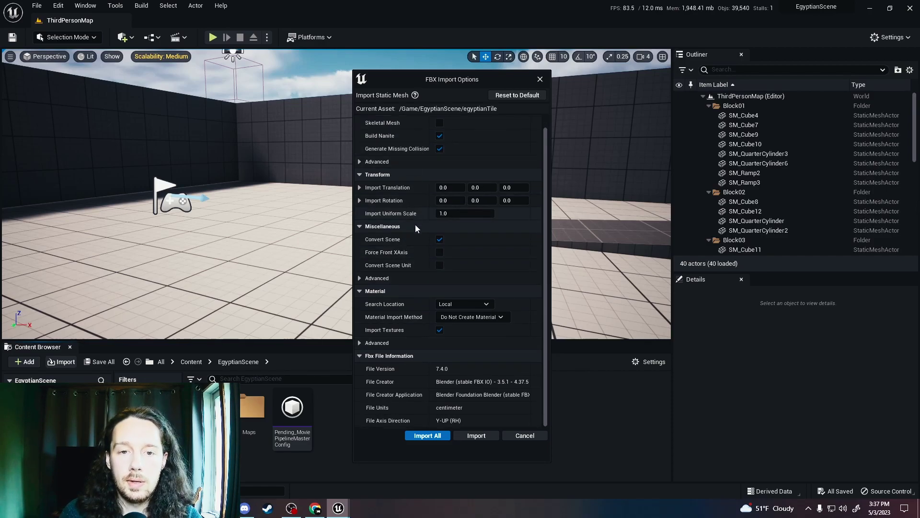
left_click(439, 436)
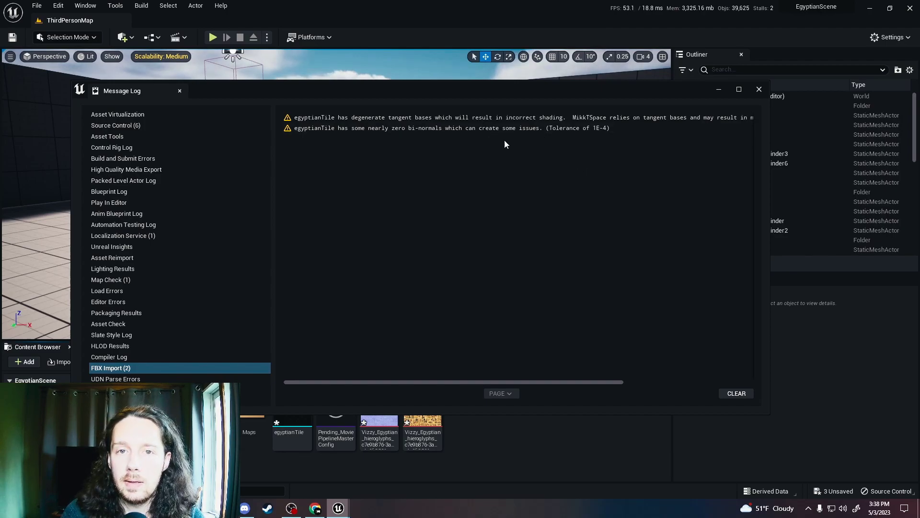
left_click_drag(410, 90, 410, 74)
- Close the import log and create a new material named epgytiantile
left_click(758, 74)
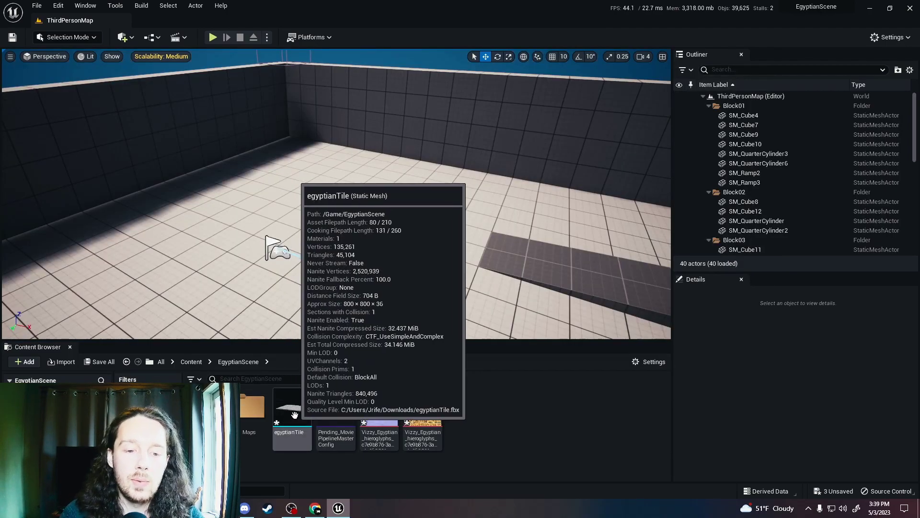
right_click(502, 420)
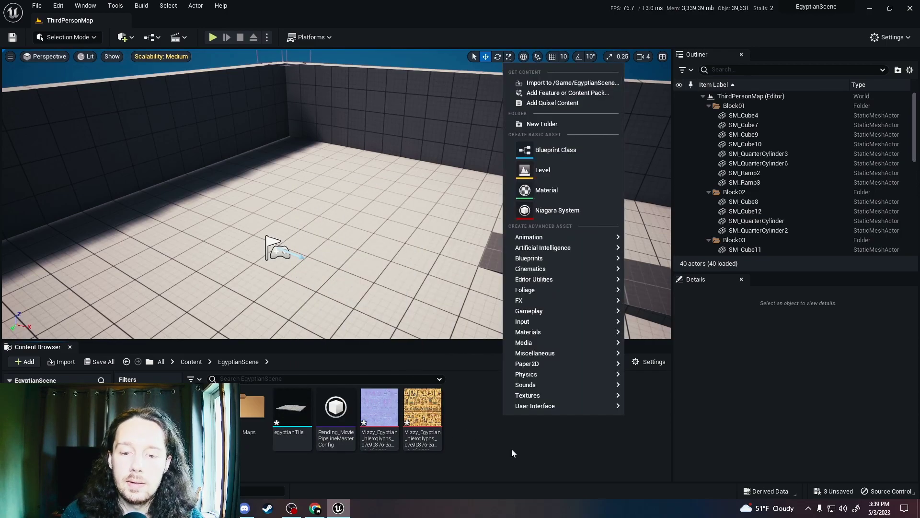
left_click(558, 192)
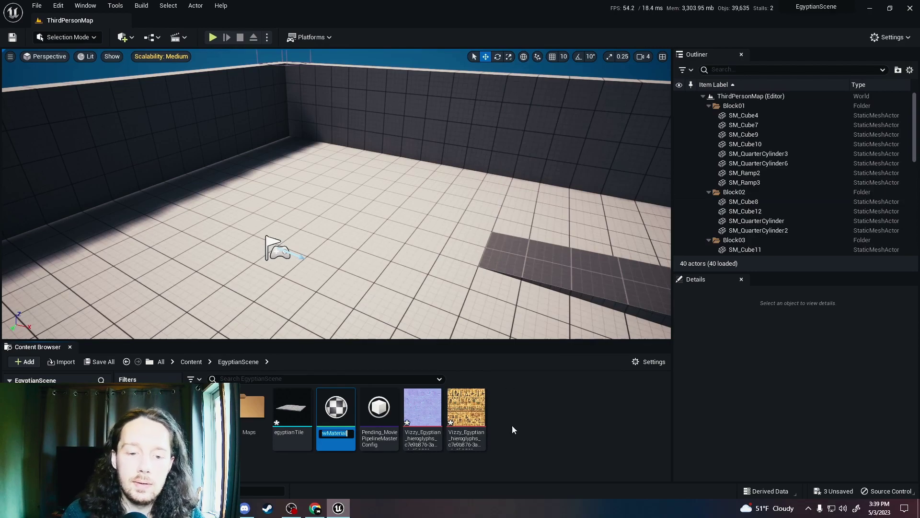
type("epgytiantile")
key("Return")
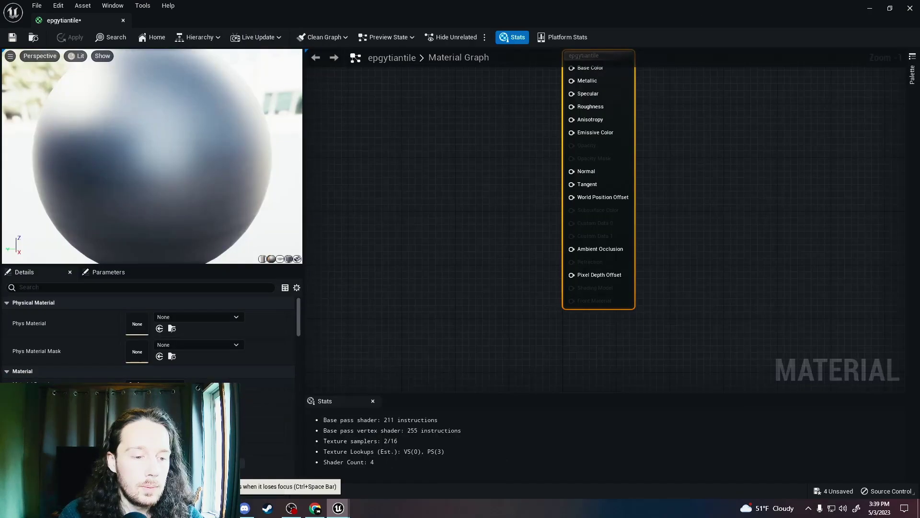
- Drop both hieroglyph textures from EgyptianScene into the material graph as texture samples
left_click(34, 490)
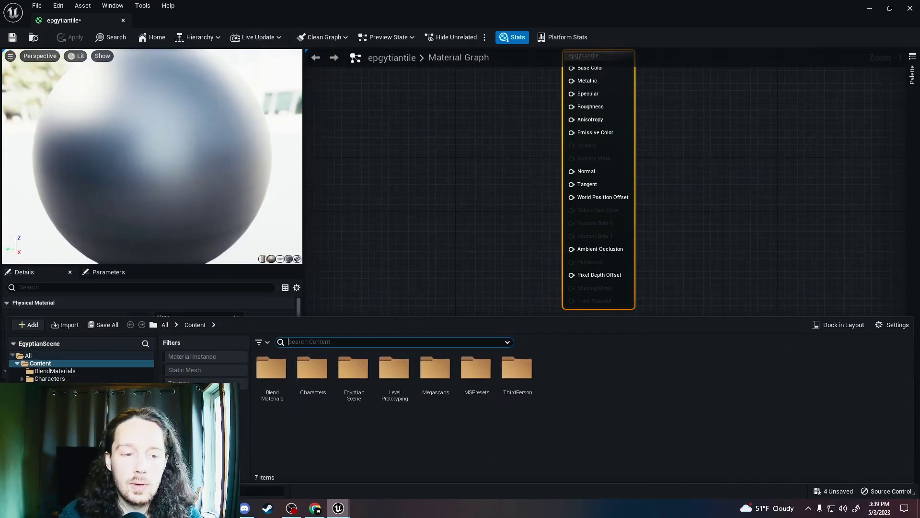
left_click(62, 373)
left_click(62, 379)
left_click(59, 386)
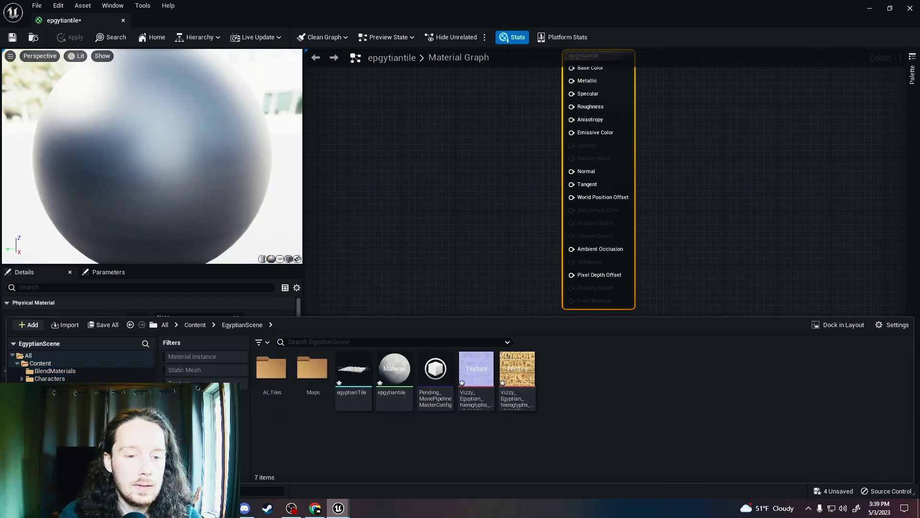
left_click(475, 369)
left_click(517, 369, "shift")
left_click_drag(517, 369, 416, 82)
right_click_drag(499, 223, 464, 335)
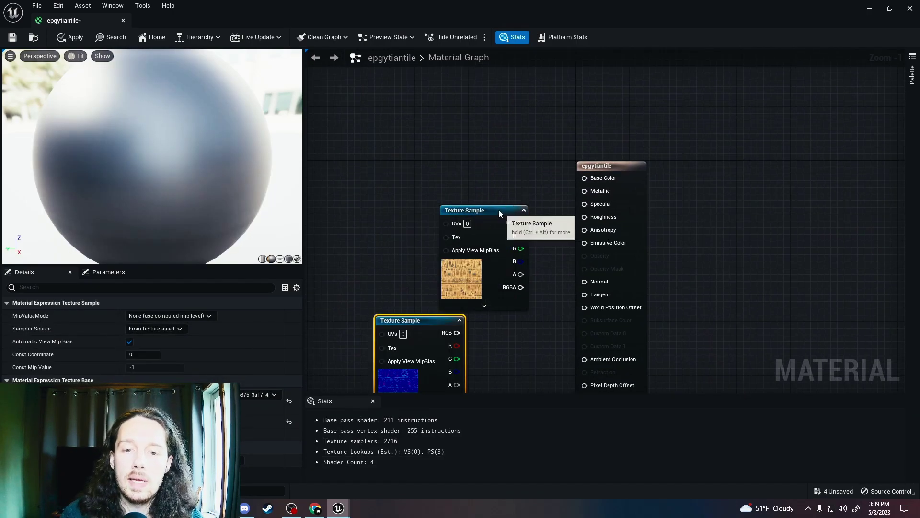
- Wire hieroglyph texture to Base Color, blue map to Normal, constant 0.8 to Roughness; apply and save
left_click_drag(499, 214, 414, 150)
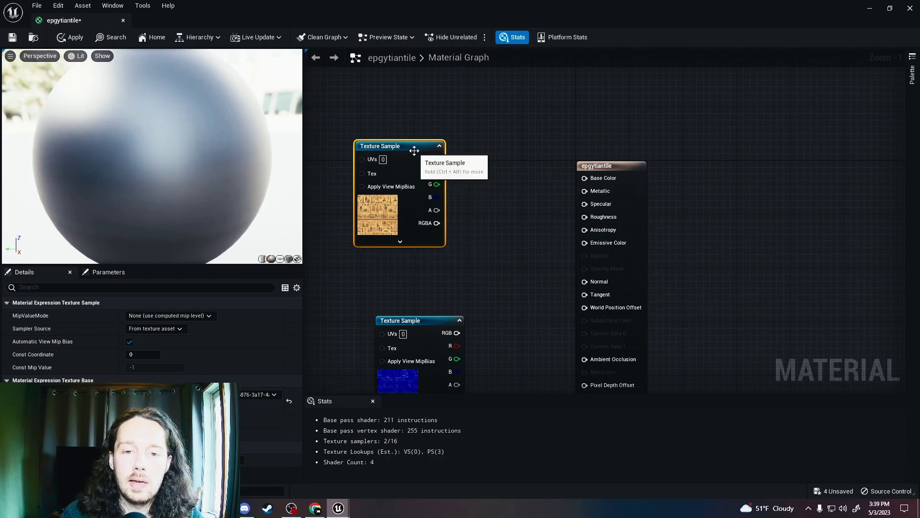
right_click_drag(494, 283, 458, 288)
left_click_drag(400, 167, 548, 187)
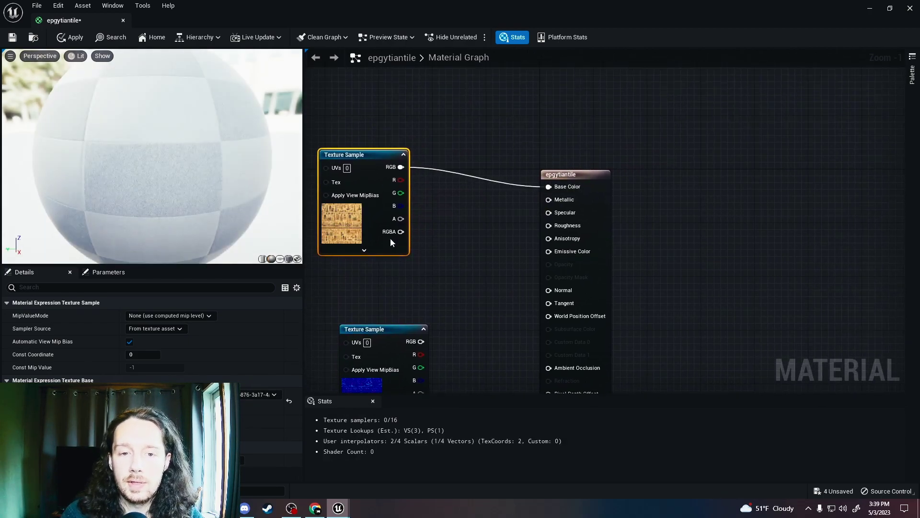
left_click_drag(390, 330, 548, 290)
left_click(461, 218)
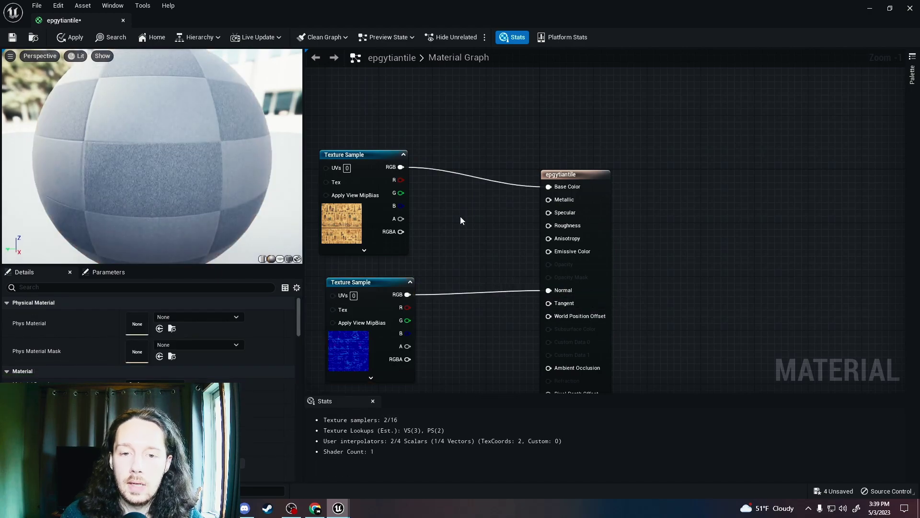
left_click(458, 218)
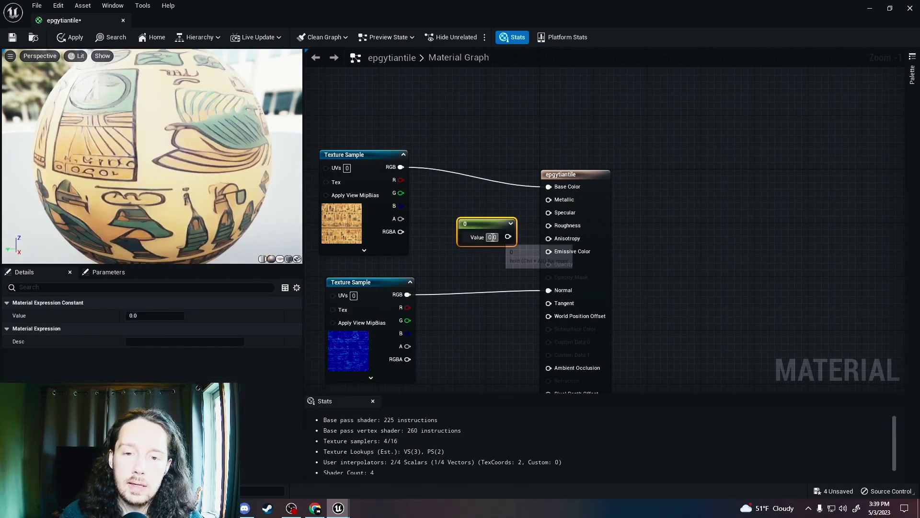
left_click_drag(489, 219, 549, 226)
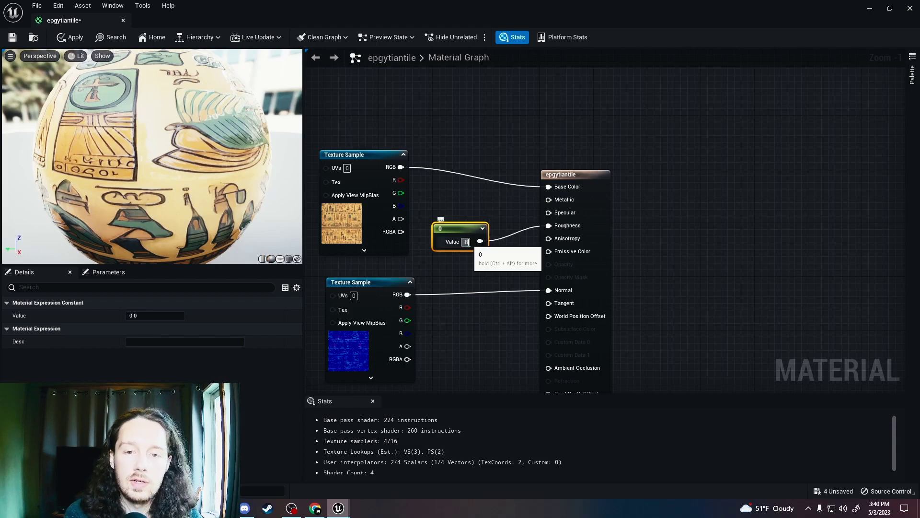
left_click(71, 37)
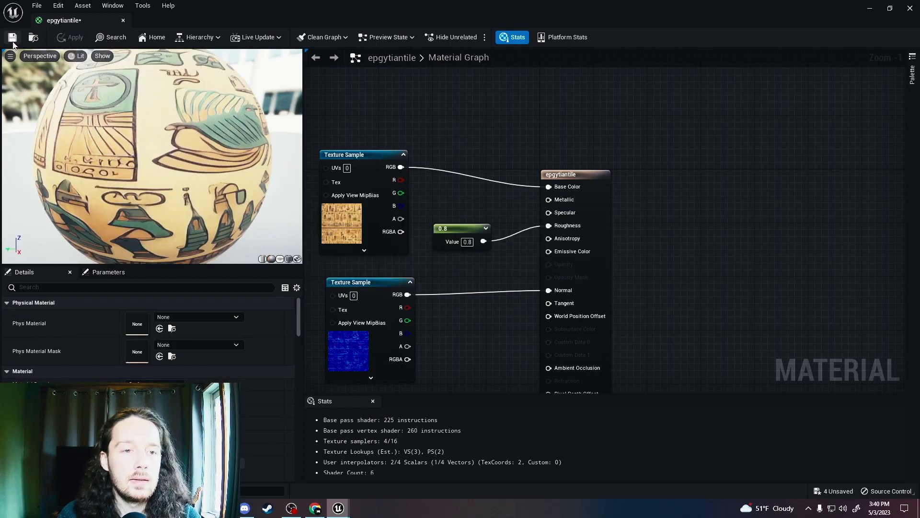
left_click(13, 37)
- Close the material editor and place the egyptianTile mesh on the level floor
left_click(123, 21)
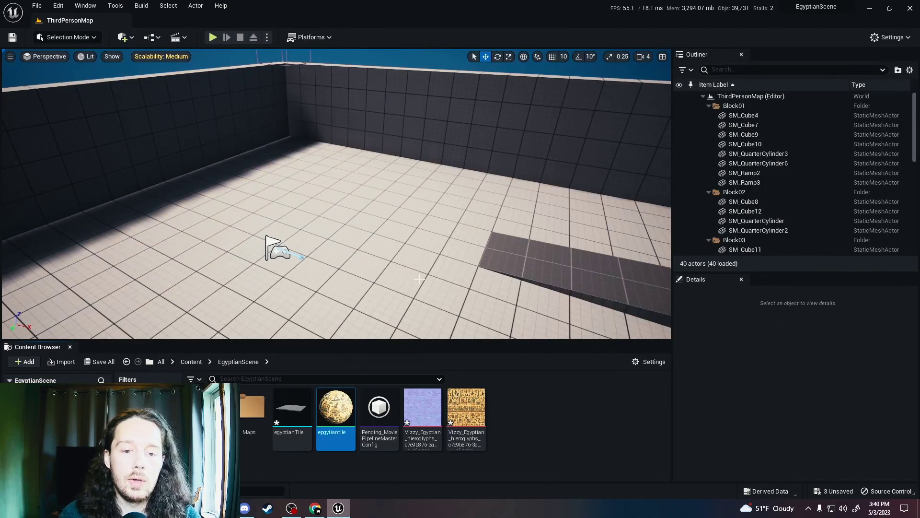
right_click_drag(422, 211, 485, 227)
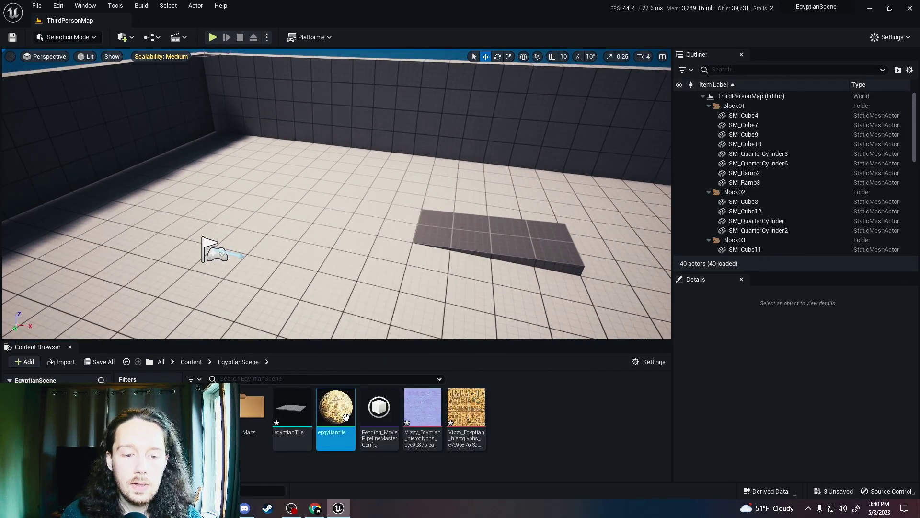
left_click_drag(292, 407, 314, 191)
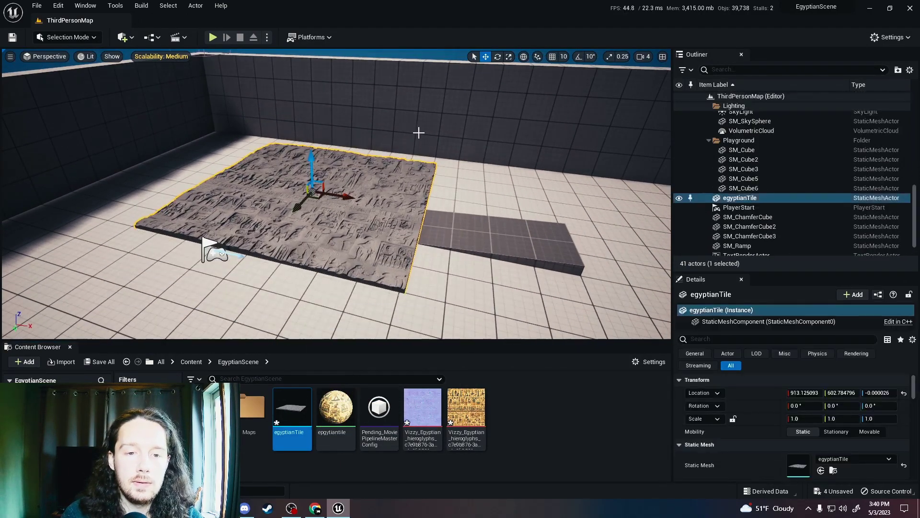
right_click_drag(419, 134, 397, 228)
key("w")
key("s")
- Apply the epgytiantile material to the tile and fly around to inspect its triangles
left_click_drag(333, 432, 347, 174)
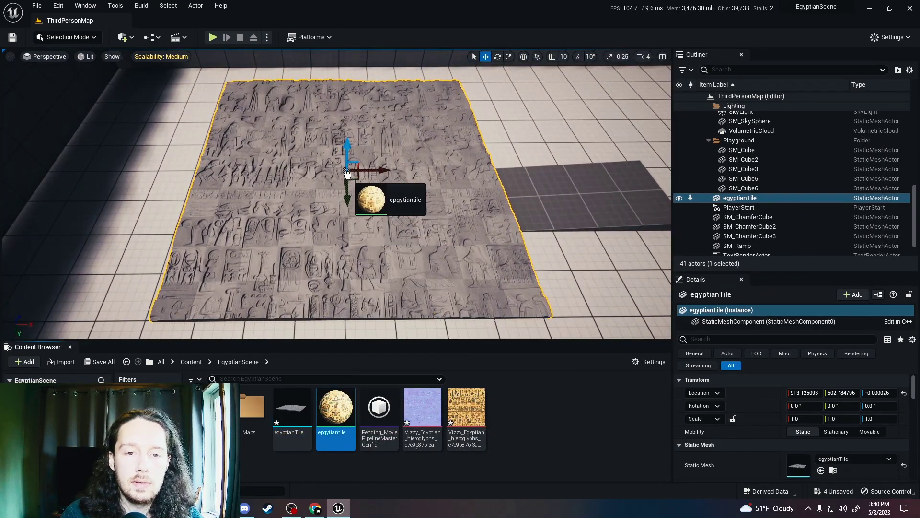
scroll(153, 211, "down", 6)
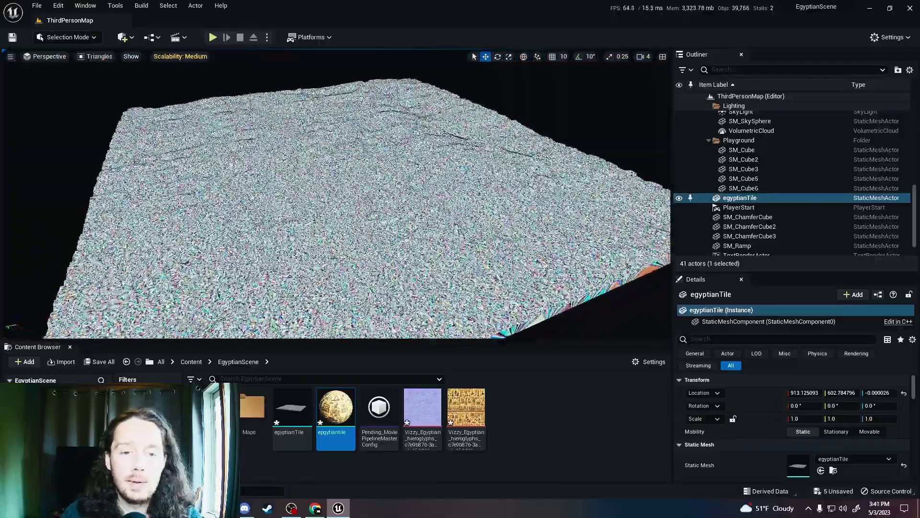
key("w")
right_click_drag(336, 192, 345, 211)
key("s")
key("w")
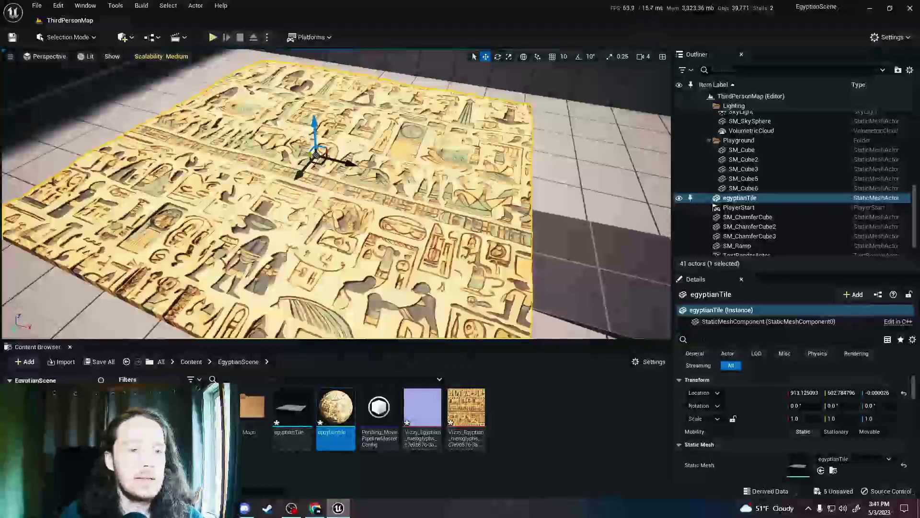
key("w")
right_click_drag(345, 210, 292, 189)
key("w")
key("s")
key("s")
key("w")
key("s")
key("w")
key("w")
key("s")
key("s")
key("s")
- Rotate the tile about 82° on X to stand upright, then move it up and back
key("e")
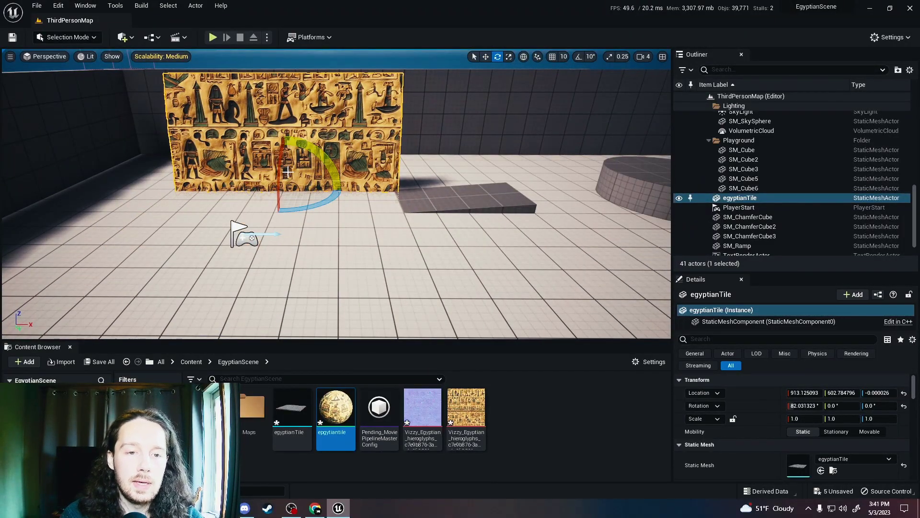
key("w")
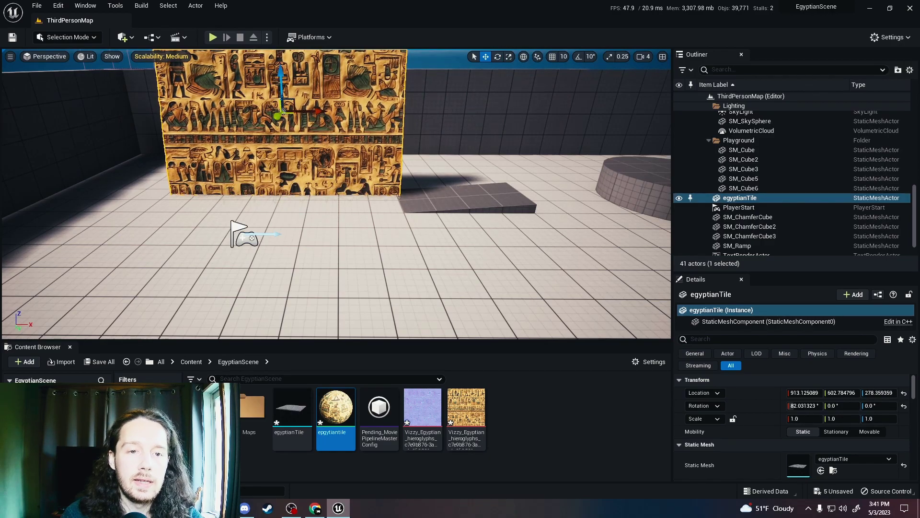
key("f")
left_click_drag(339, 201, 353, 192)
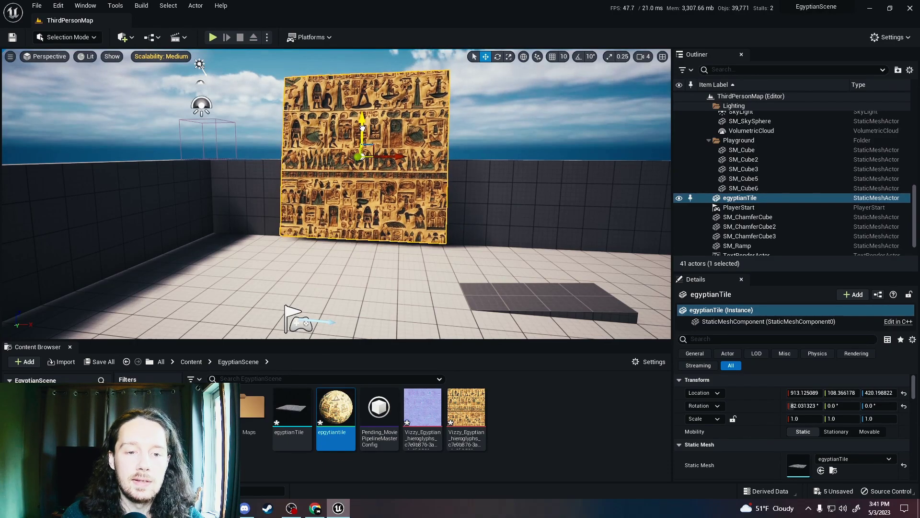
key("w")
right_click_drag(470, 178, 507, 175)
- Turn on grid snapping and duplicate the tile to the right, closing the seam between them
left_click(553, 57)
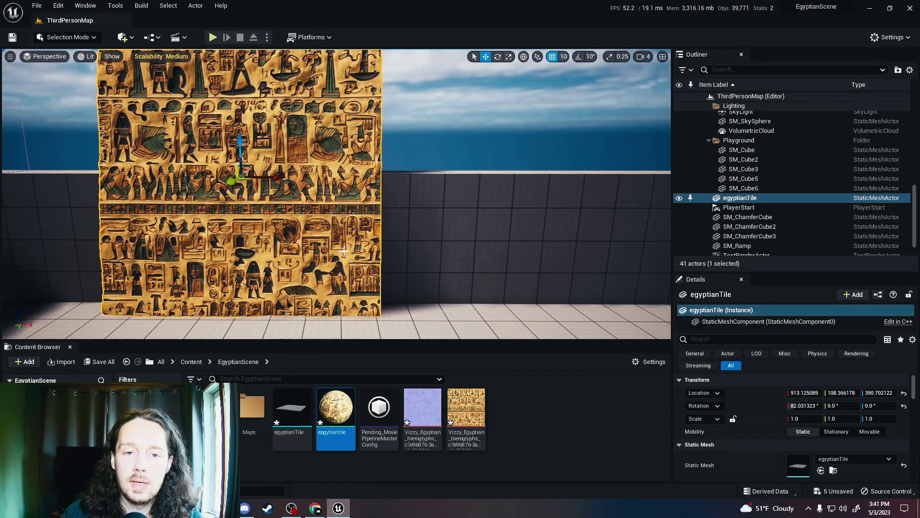
left_click_drag(277, 179, 554, 186, "alt")
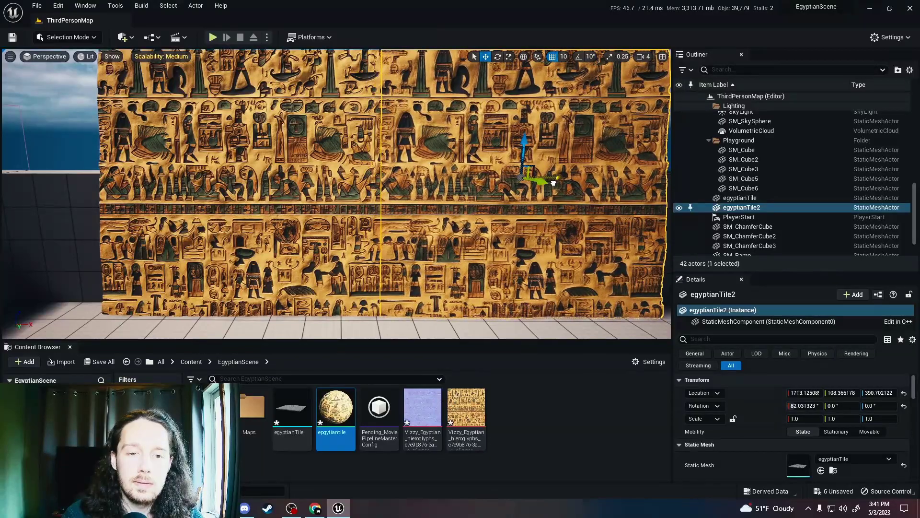
right_click_drag(553, 185, 578, 180)
left_click(554, 158)
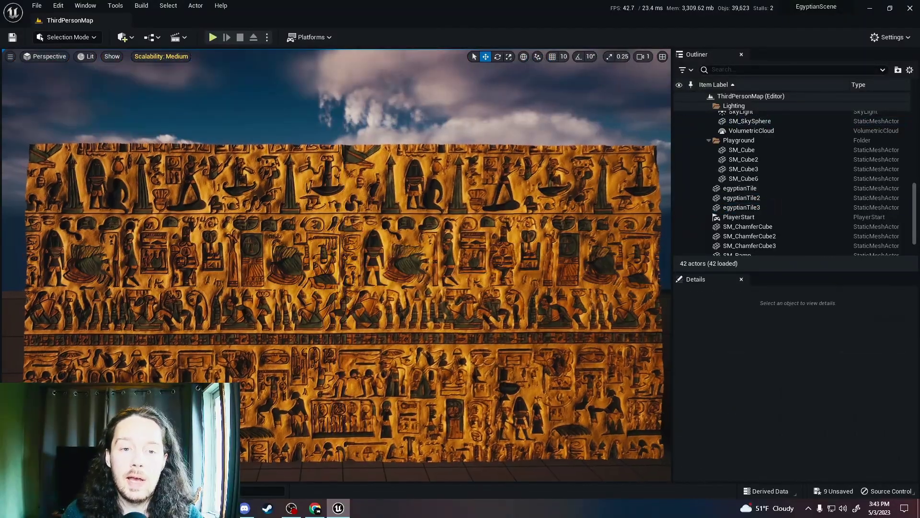
key("s")
mouse_move(335, 263)
right_mouse_down()
mouse_move(319, 273)
mouse_move(327, 275)
right_mouse_up()
right_click_drag(367, 233, 356, 236)
- Duplicate the left tile sideways again, then stack a copy above at height 1175.9
left_click(356, 236)
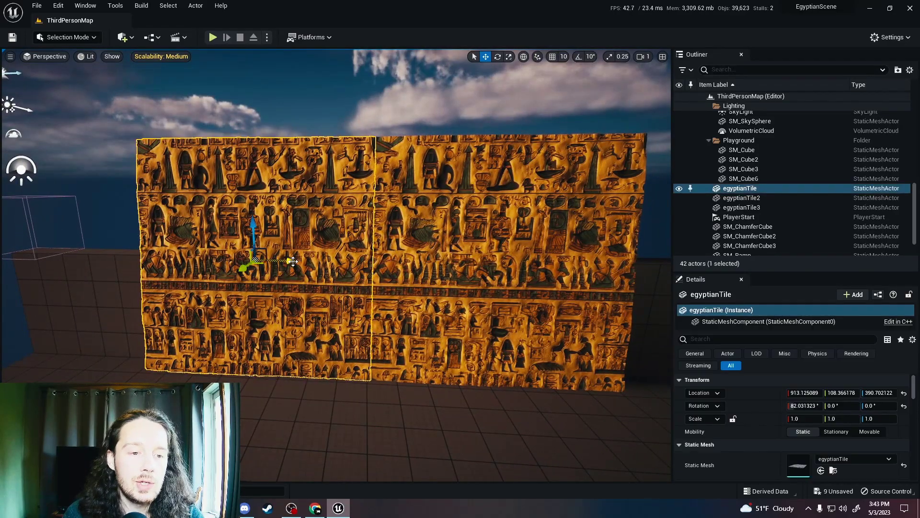
left_click_drag(290, 260, 69, 263, "alt")
left_click_drag(32, 225, 37, 51, "alt")
right_click_drag(225, 149, 166, 130)
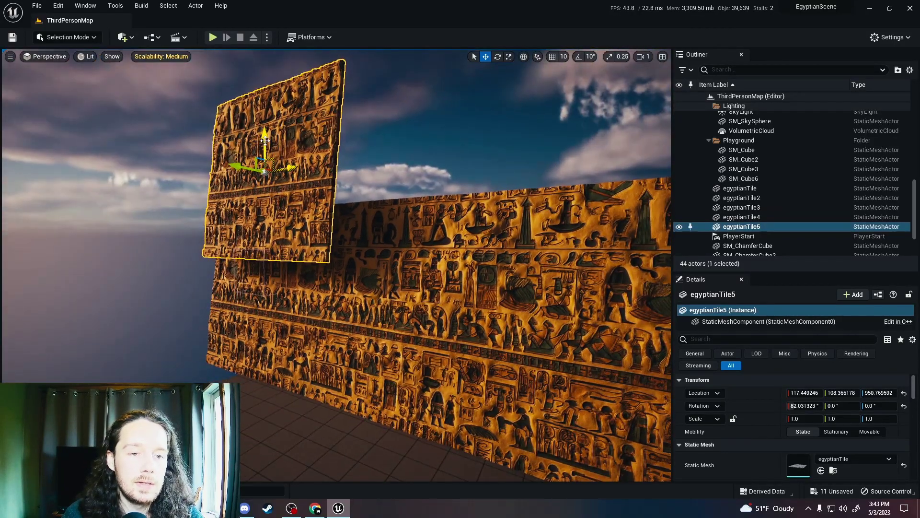
mouse_move(265, 140)
left_mouse_down()
mouse_move(266, 105)
mouse_move(249, 133)
mouse_move(259, 141)
left_mouse_up()
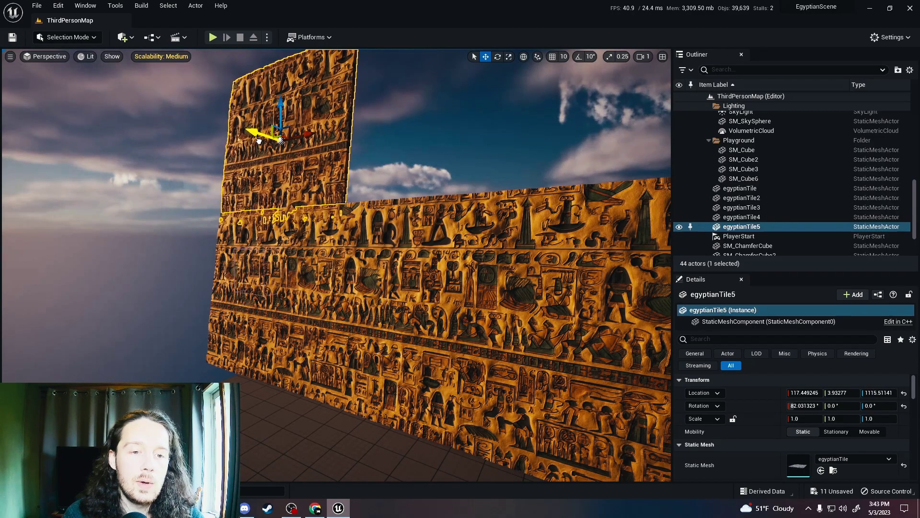
mouse_move(279, 112)
left_mouse_down()
mouse_move(281, 102)
mouse_move(253, 125)
mouse_move(281, 104)
left_mouse_up()
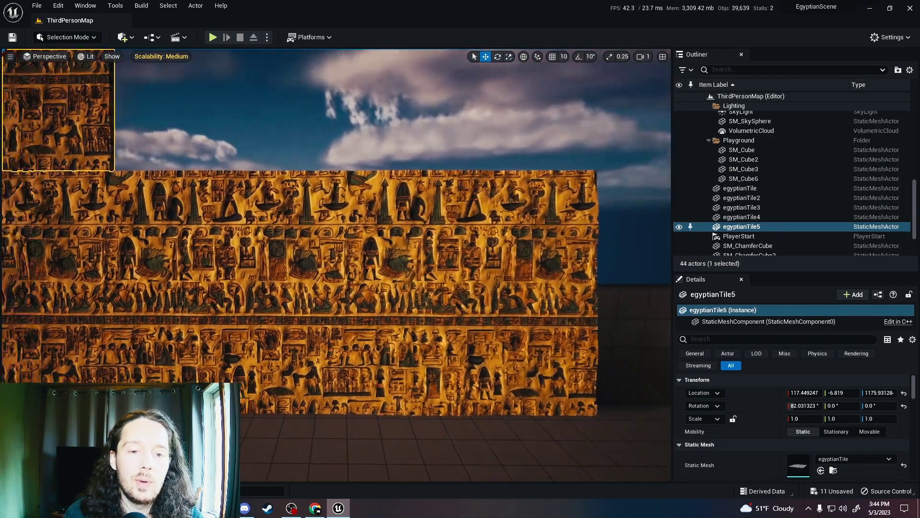